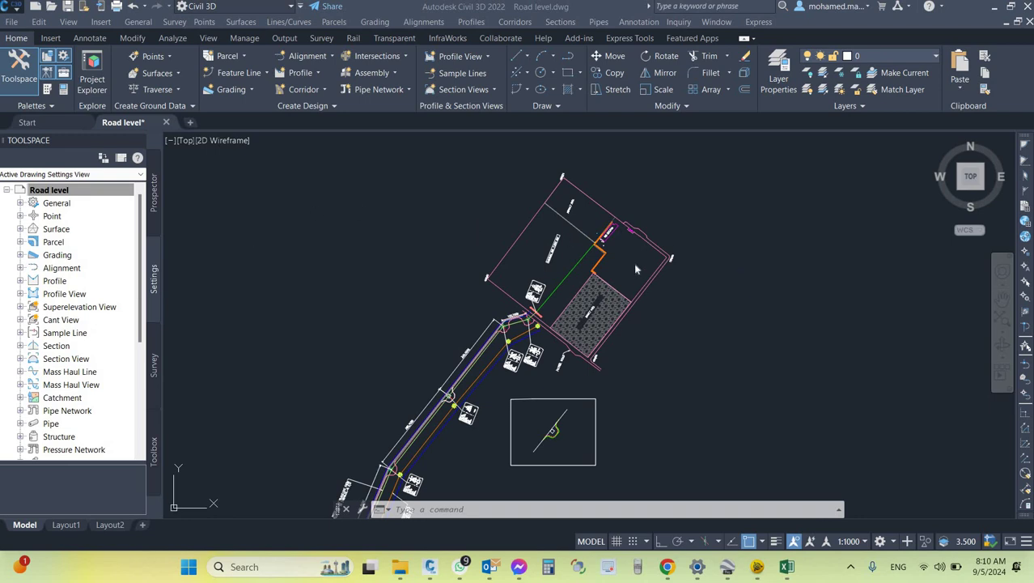
- Examine the access road layout, from the substation plot down the tower line to the tower data labels
{"action": "scroll", "coordinate": [636, 267], "scroll_direction": "down", "scroll_amount": 3}
{"action": "scroll", "coordinate": [619, 308], "scroll_direction": "up", "scroll_amount": 2}
{"action": "scroll", "coordinate": [606, 340], "scroll_direction": "down", "scroll_amount": 2}
{"action": "scroll", "coordinate": [607, 340], "scroll_direction": "down", "scroll_amount": 1}
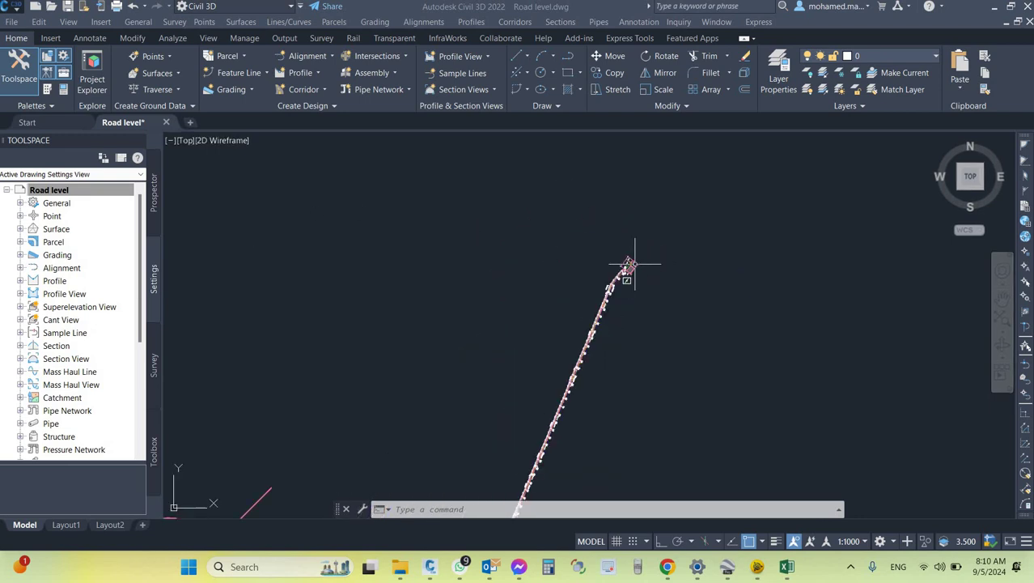
{"action": "scroll", "coordinate": [598, 328], "scroll_direction": "up", "scroll_amount": 6}
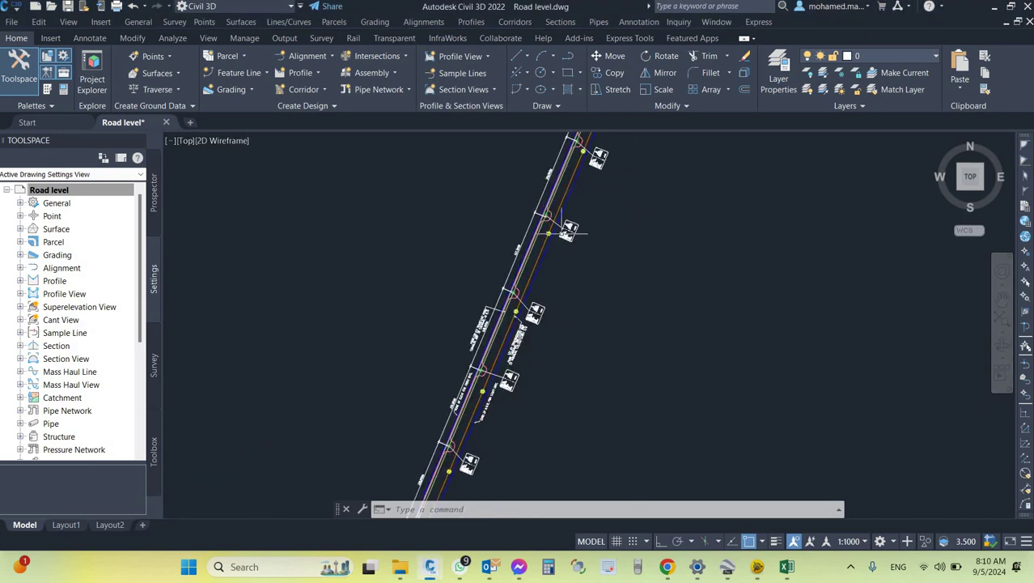
{"action": "scroll", "coordinate": [531, 219], "scroll_direction": "up", "scroll_amount": 3}
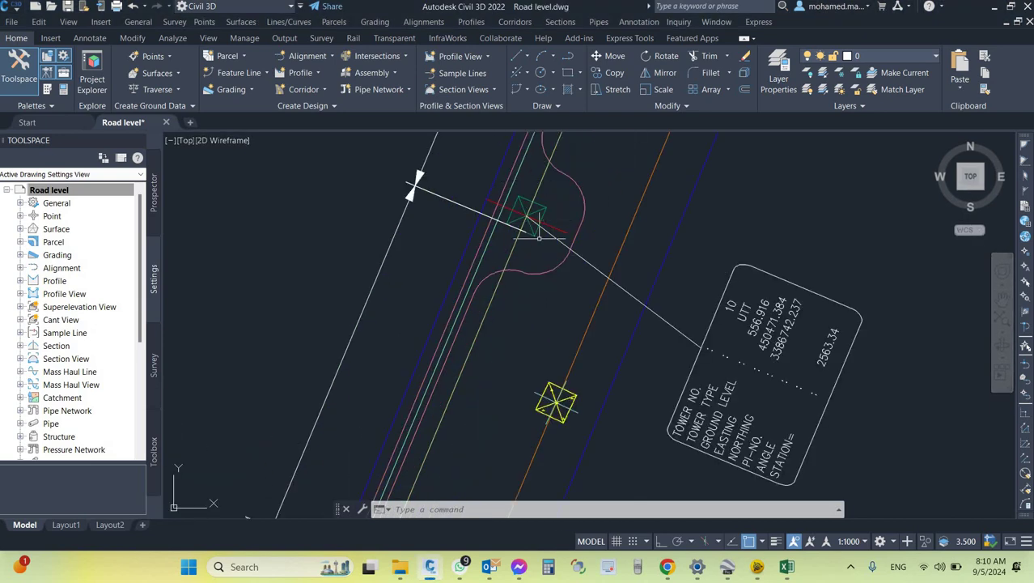
{"action": "scroll", "coordinate": [526, 231], "scroll_direction": "down", "scroll_amount": 3}
{"action": "scroll", "coordinate": [515, 269], "scroll_direction": "up", "scroll_amount": 1}
{"action": "scroll", "coordinate": [518, 279], "scroll_direction": "down", "scroll_amount": 5}
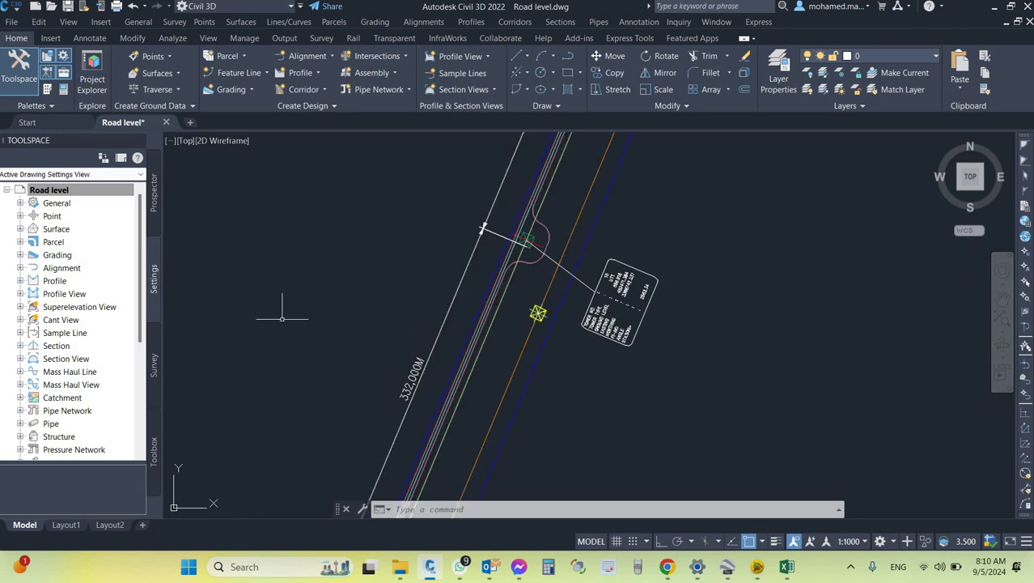
{"action": "middle_click_drag", "start_coordinate": [359, 308], "coordinate": [396, 361]}
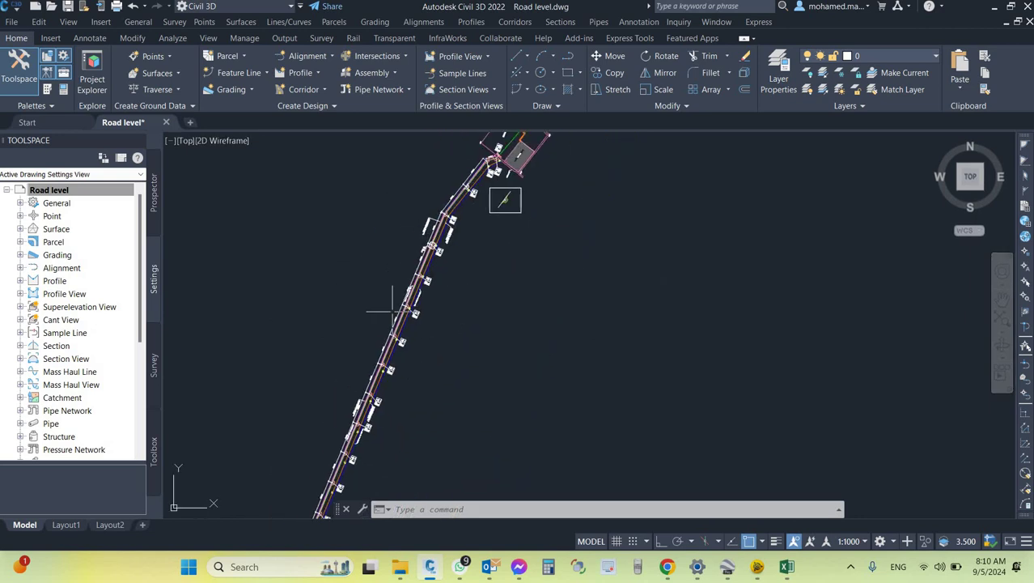
{"action": "left_click", "coordinate": [156, 202]}
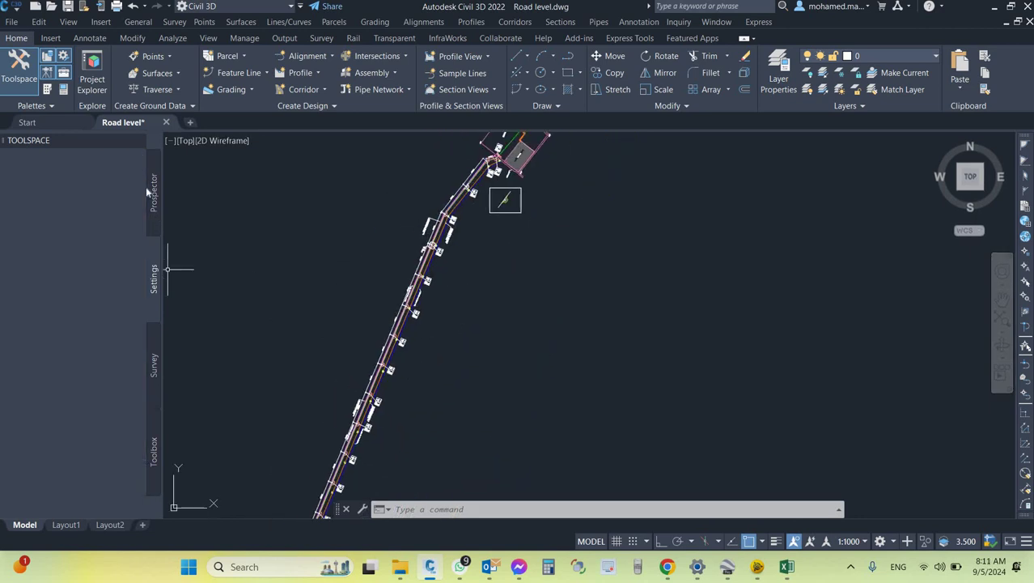
{"action": "left_click", "coordinate": [20, 73]}
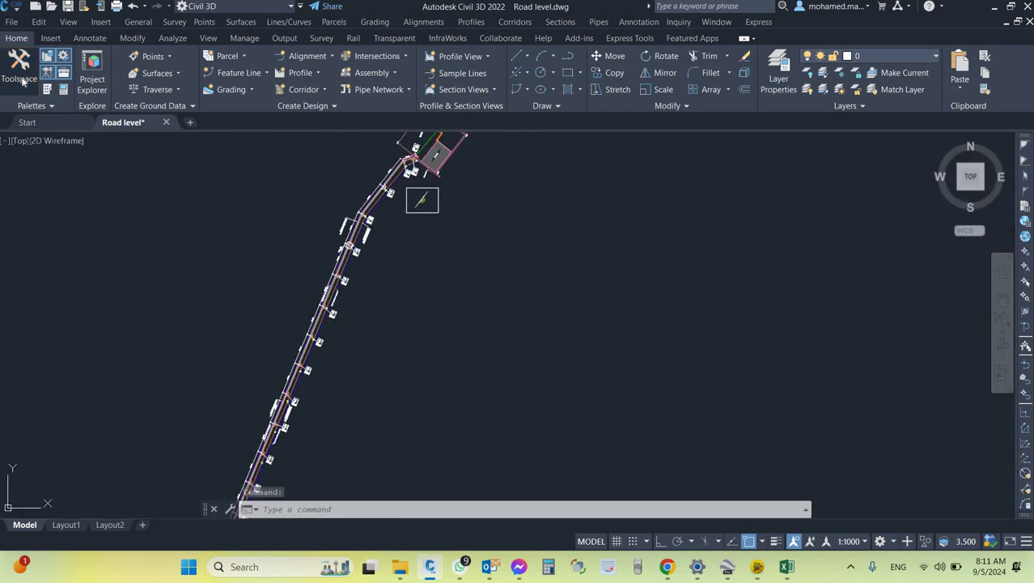
{"action": "left_click", "coordinate": [22, 74]}
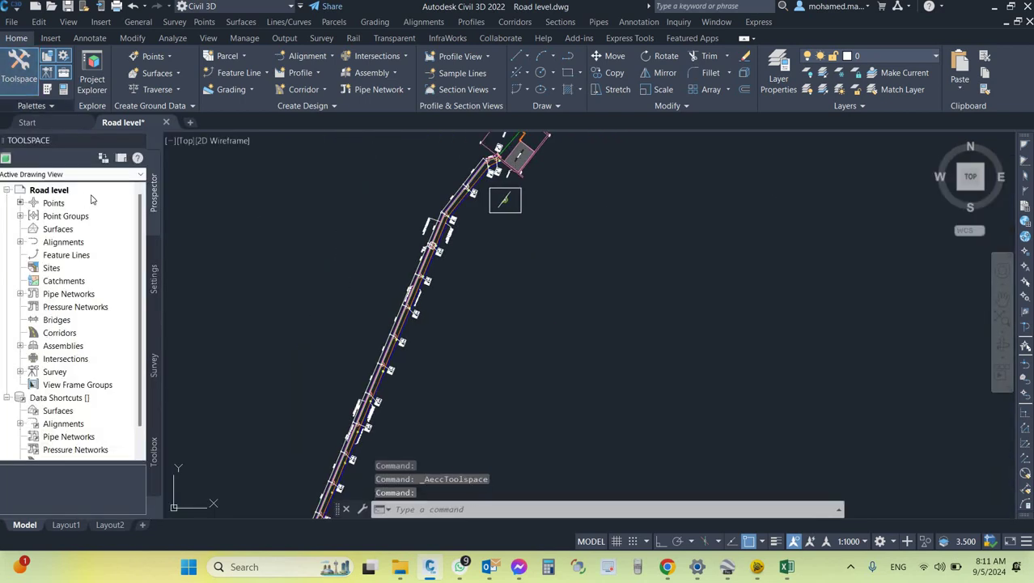
- Open the Road level drawing settings and set the zone category to Saudi Arabia
{"action": "left_click", "coordinate": [154, 278]}
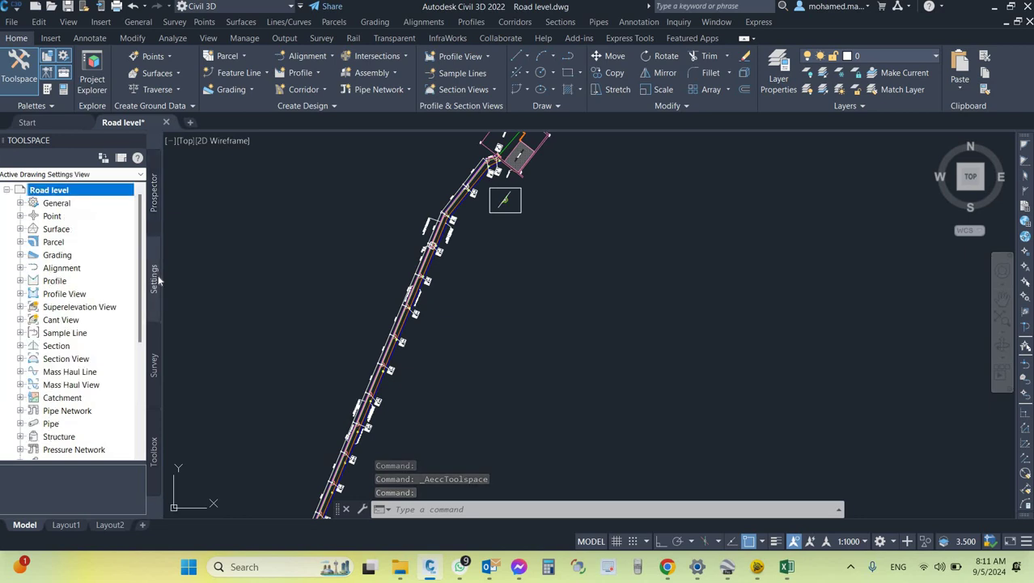
{"action": "right_click", "coordinate": [51, 193]}
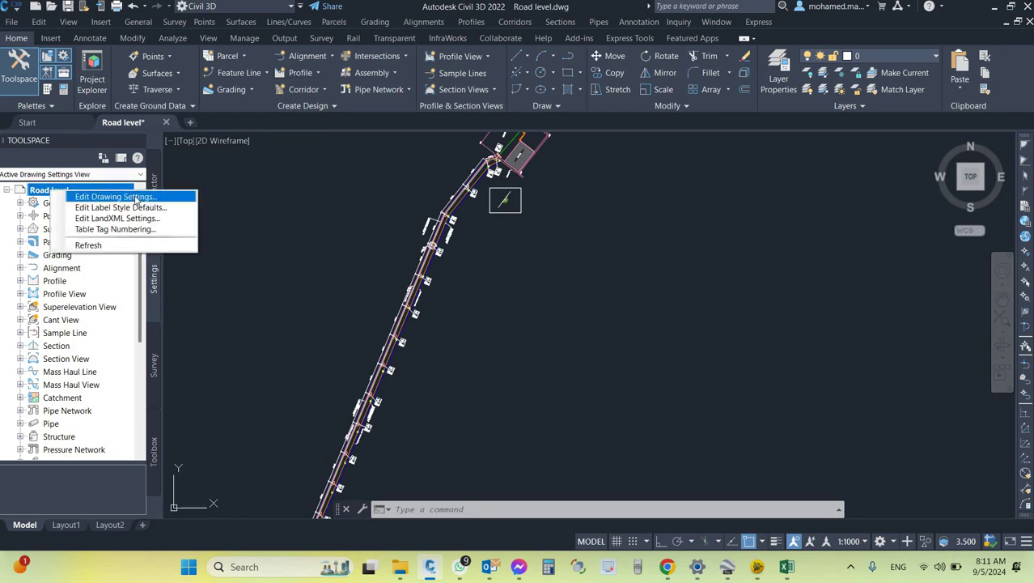
{"action": "left_click", "coordinate": [136, 197]}
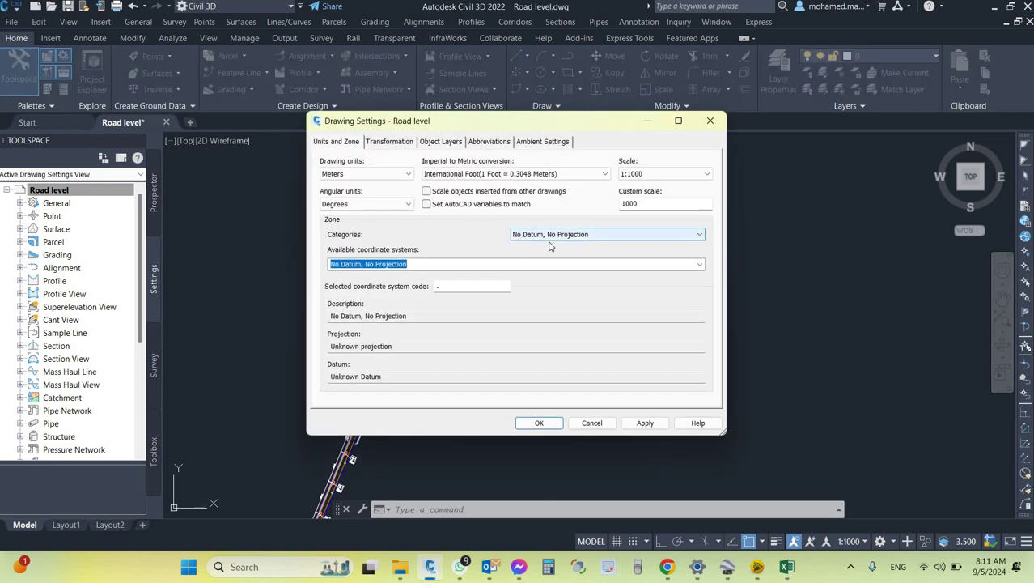
{"action": "left_click", "coordinate": [700, 234]}
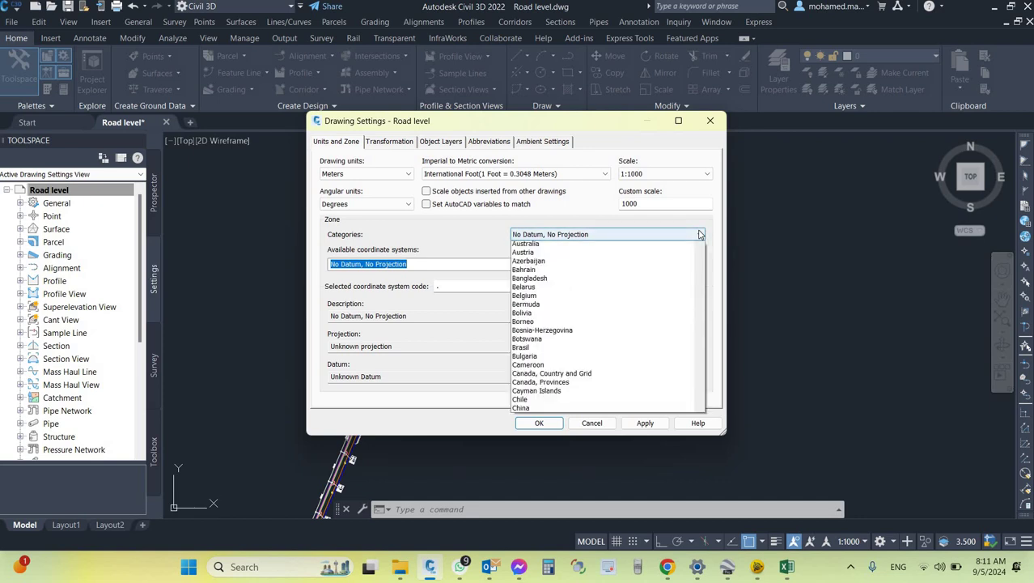
{"action": "type", "text": "s"}
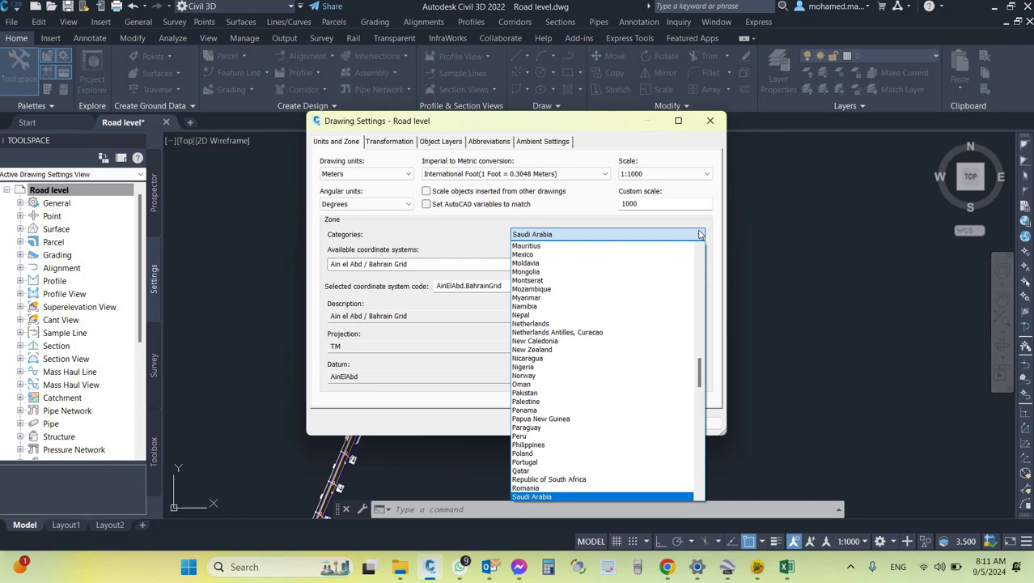
{"action": "left_click", "coordinate": [700, 234]}
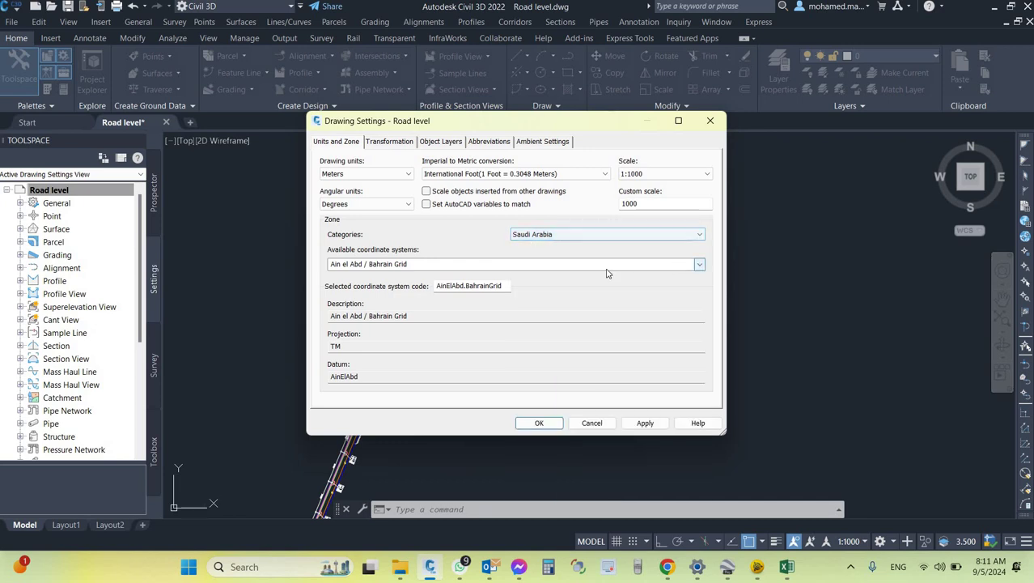
- Assign the Ain el Abd / UTM zone 37N coordinate system to the drawing and apply the settings
{"action": "left_click", "coordinate": [701, 267]}
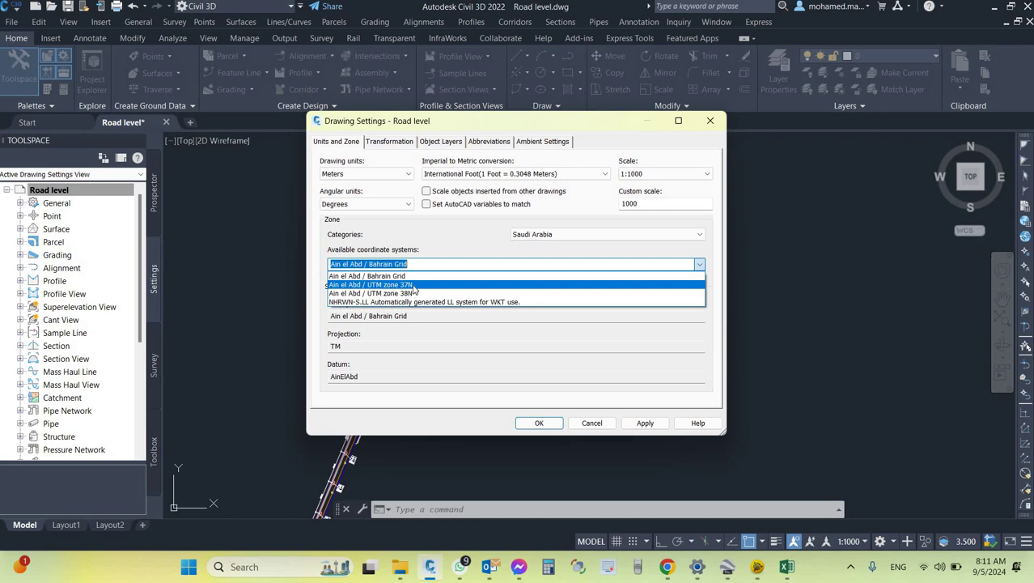
{"action": "key", "text": "Return"}
{"action": "left_click", "coordinate": [645, 423]}
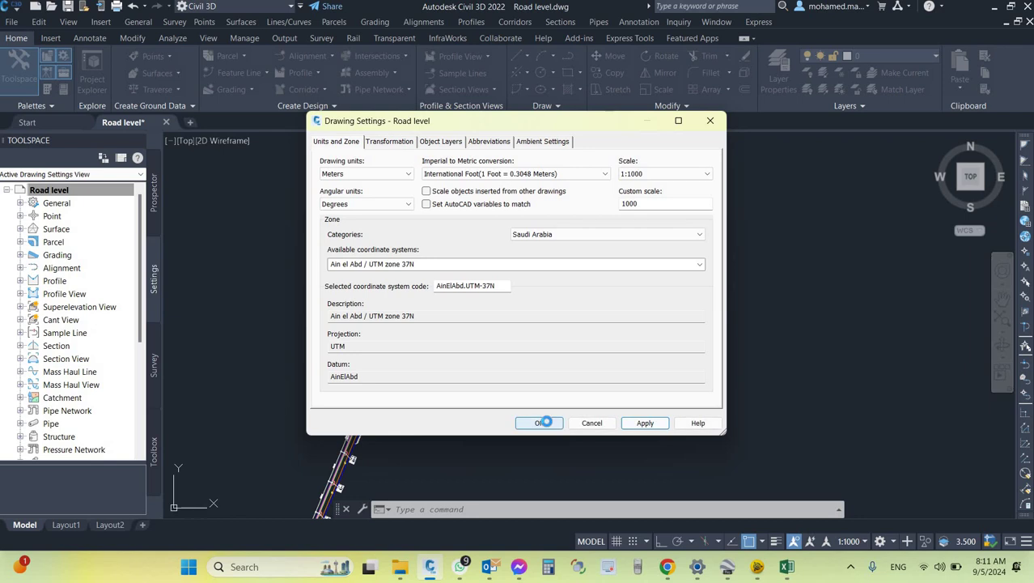
{"action": "left_click", "coordinate": [541, 424]}
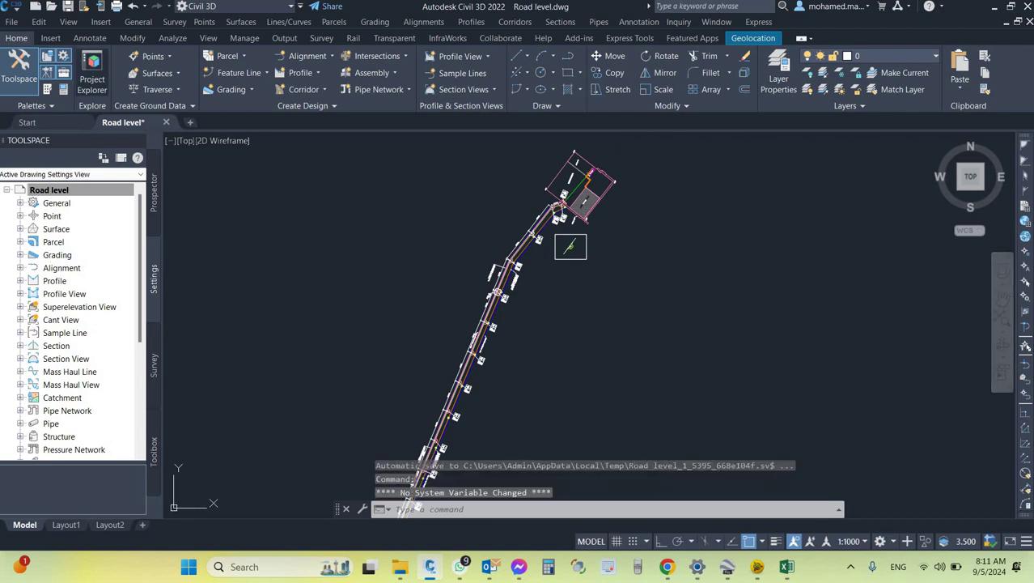
- Save the drawing as "Road level AIN ALABD" in New folder on Local Disk (C:)
{"action": "left_click", "coordinate": [12, 22]}
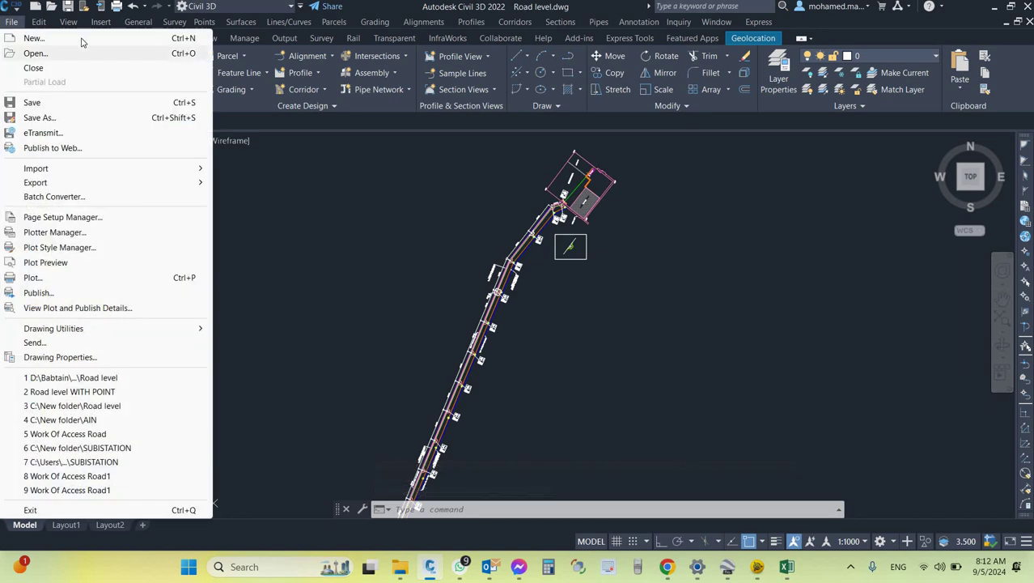
{"action": "left_click", "coordinate": [76, 119]}
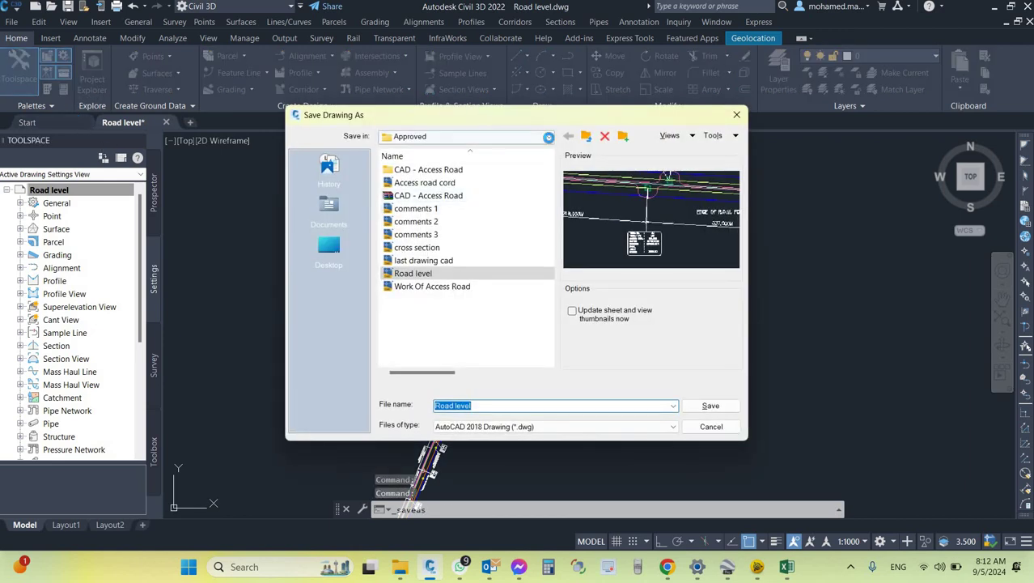
{"action": "left_click", "coordinate": [469, 136]}
{"action": "scroll", "coordinate": [467, 173], "scroll_direction": "up", "scroll_amount": 1}
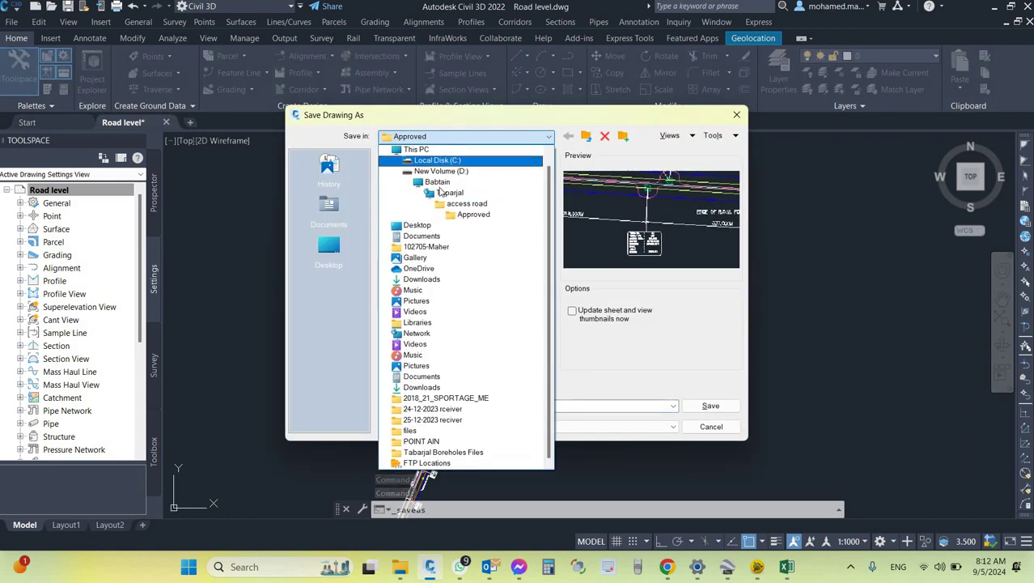
{"action": "left_click", "coordinate": [441, 158]}
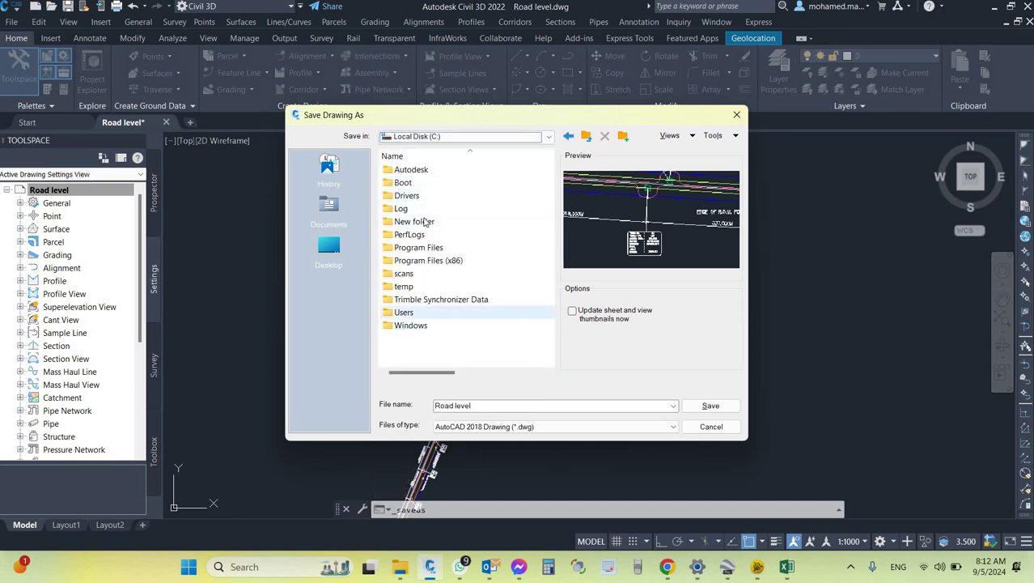
{"action": "double_click", "coordinate": [415, 221]}
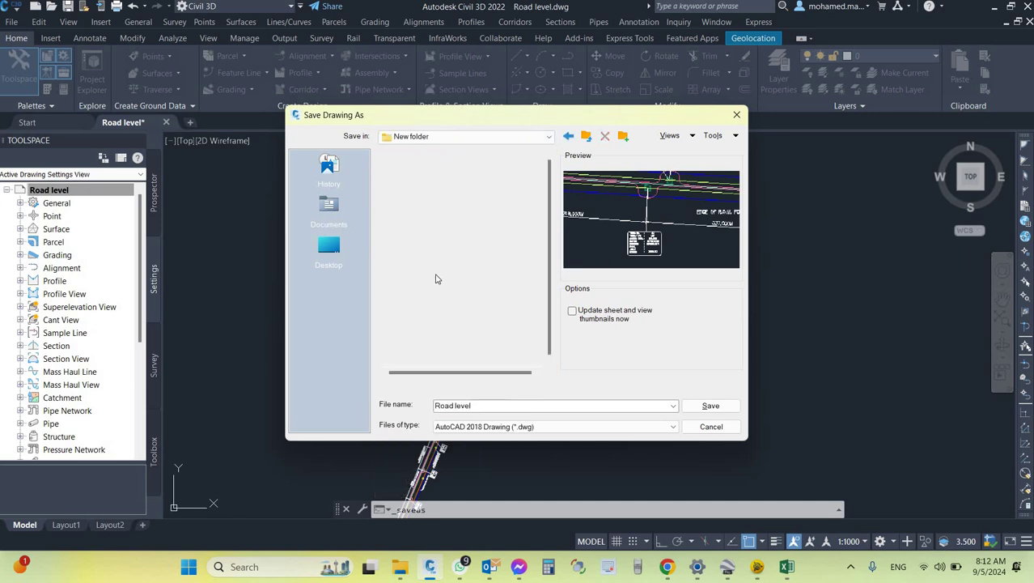
{"action": "left_click", "coordinate": [489, 404]}
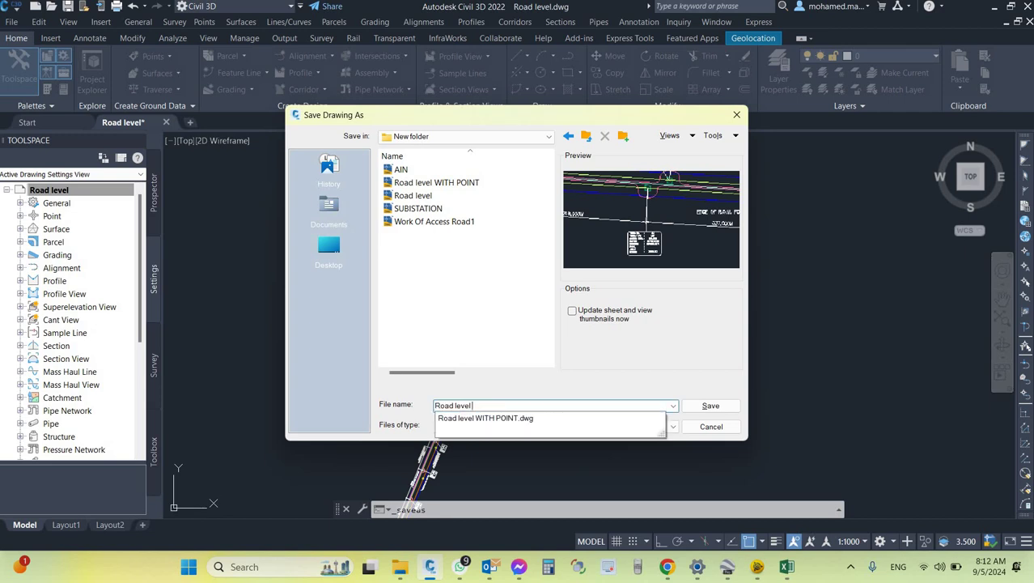
{"action": "type", "text": "AIN ALABD"}
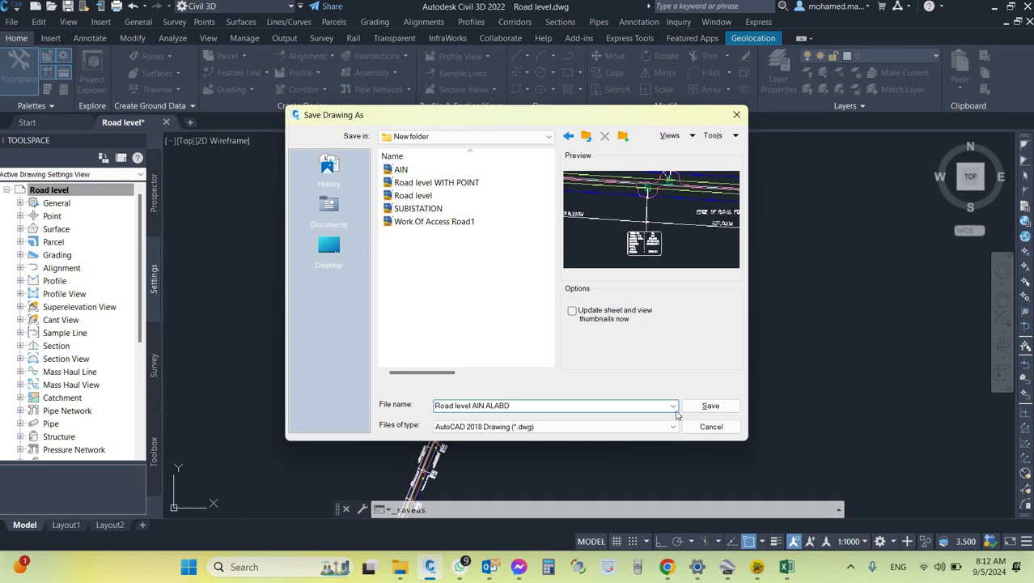
{"action": "left_click", "coordinate": [711, 406]}
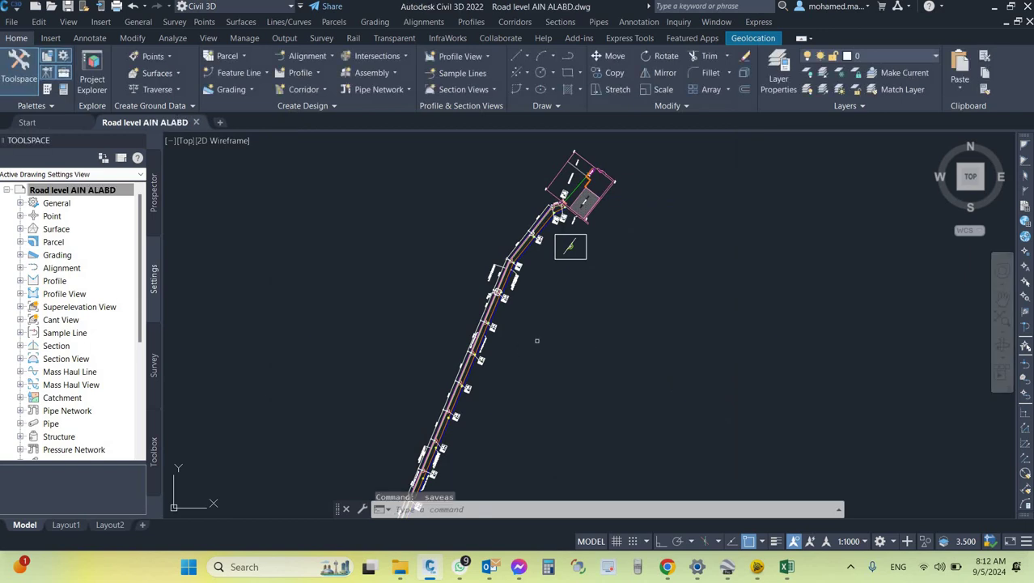
- Save another copy of the drawing to the Desktop under the same name and close the drawing
{"action": "left_click", "coordinate": [13, 22]}
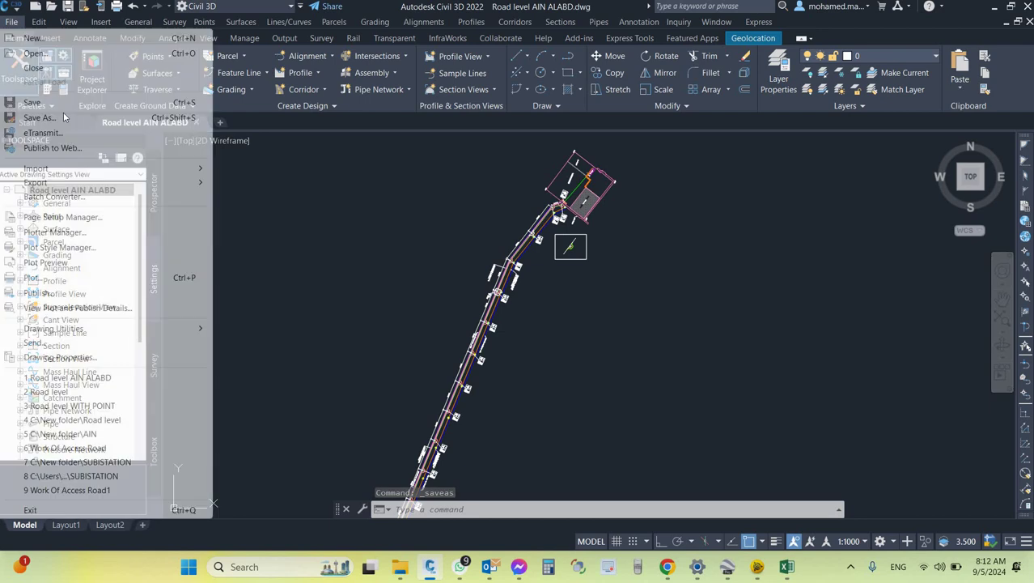
{"action": "left_click", "coordinate": [72, 118]}
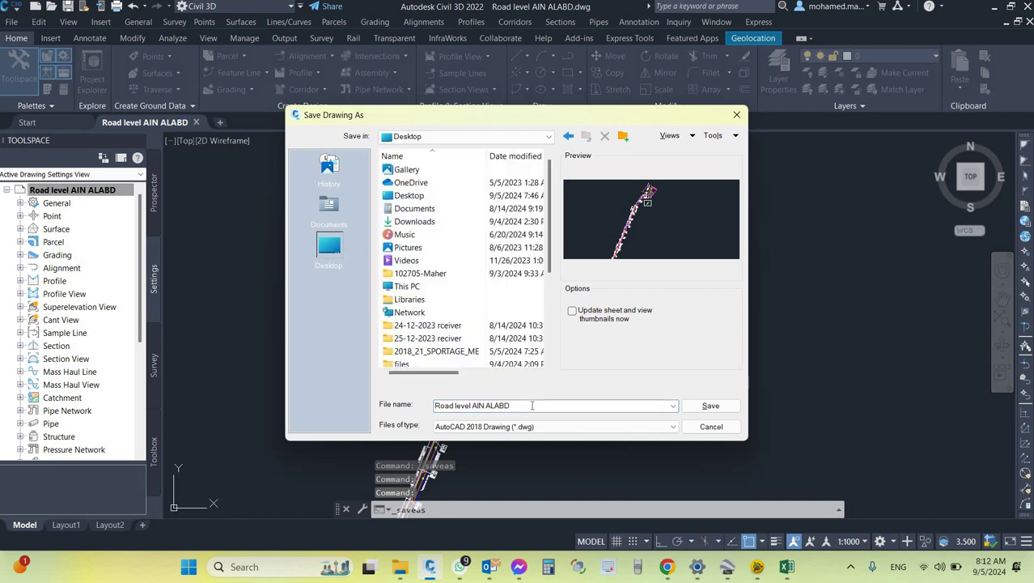
{"action": "left_click", "coordinate": [709, 406]}
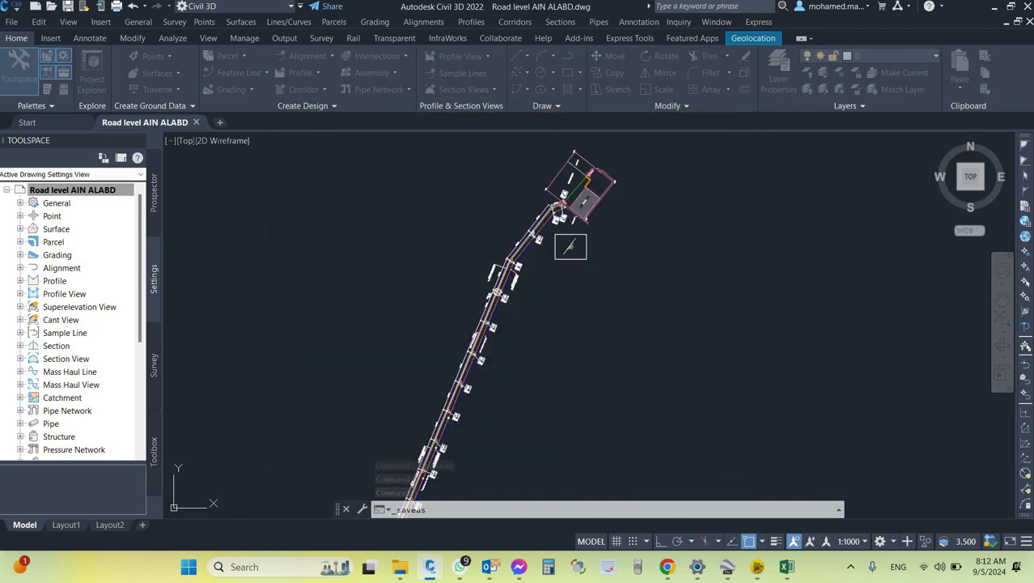
{"action": "left_click", "coordinate": [196, 123]}
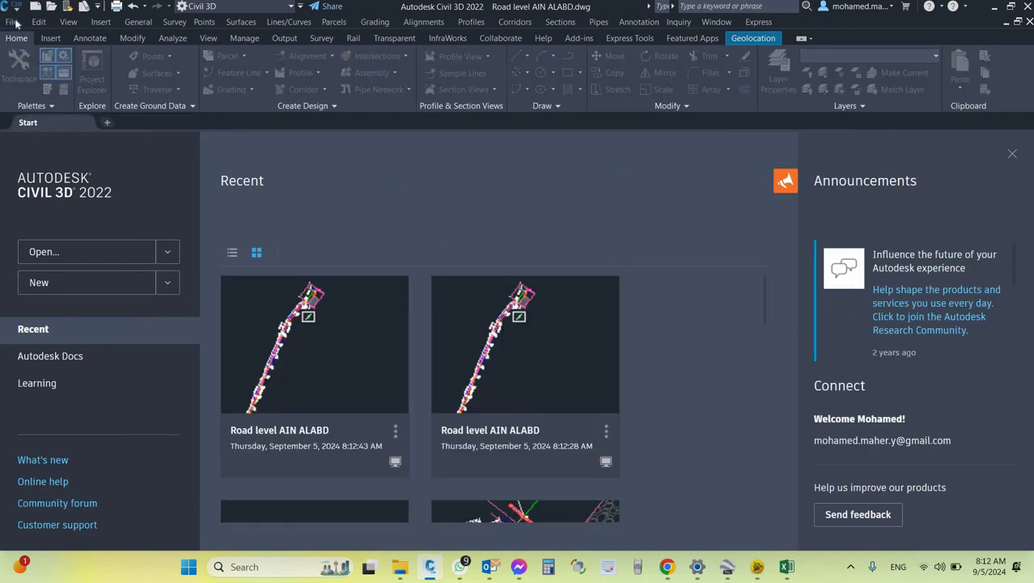
- Create a new metric drawing with no template
{"action": "left_click", "coordinate": [12, 22]}
{"action": "left_click", "coordinate": [15, 27]}
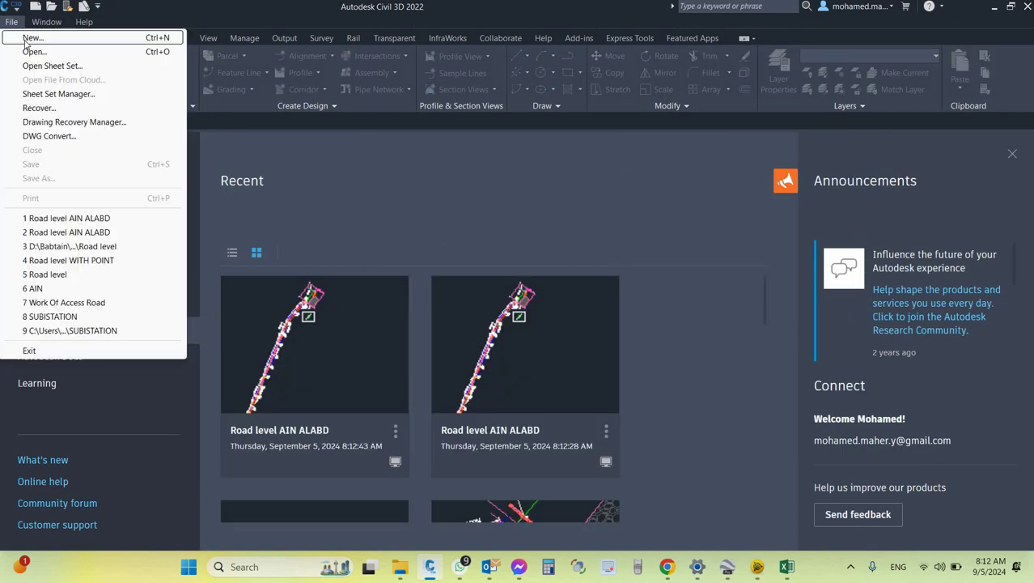
{"action": "left_click", "coordinate": [25, 40]}
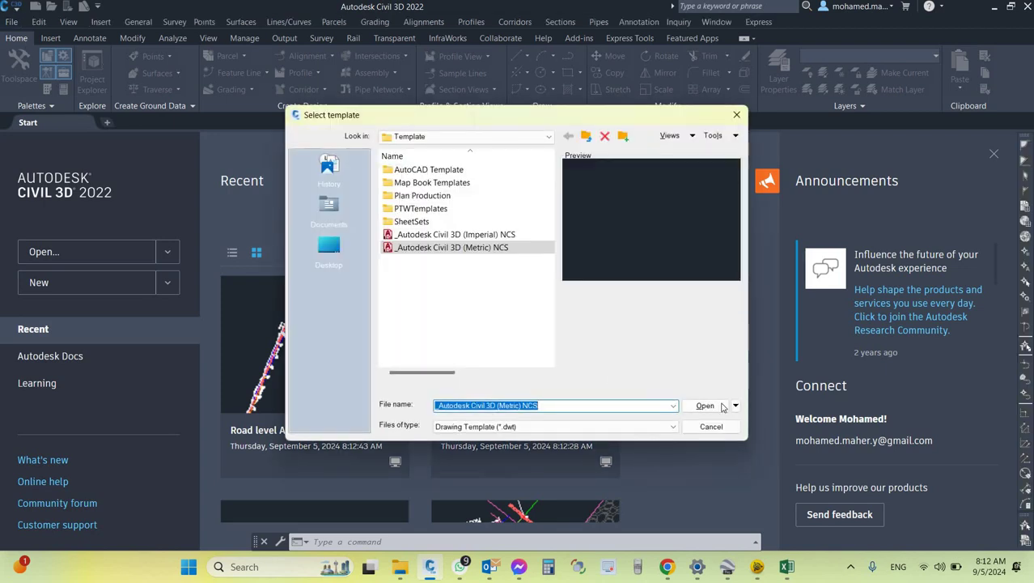
{"action": "left_click", "coordinate": [736, 406]}
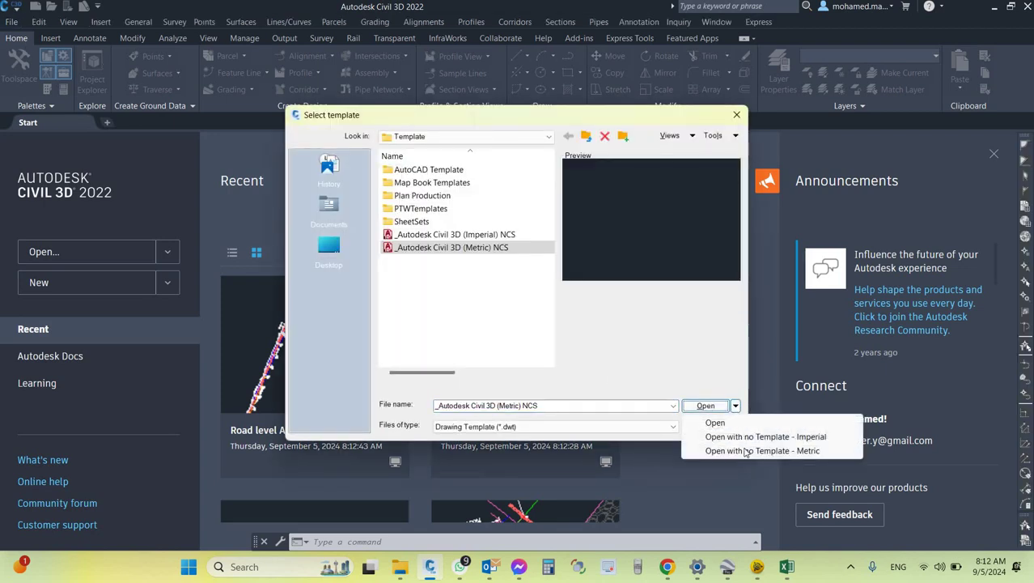
{"action": "left_click", "coordinate": [814, 455]}
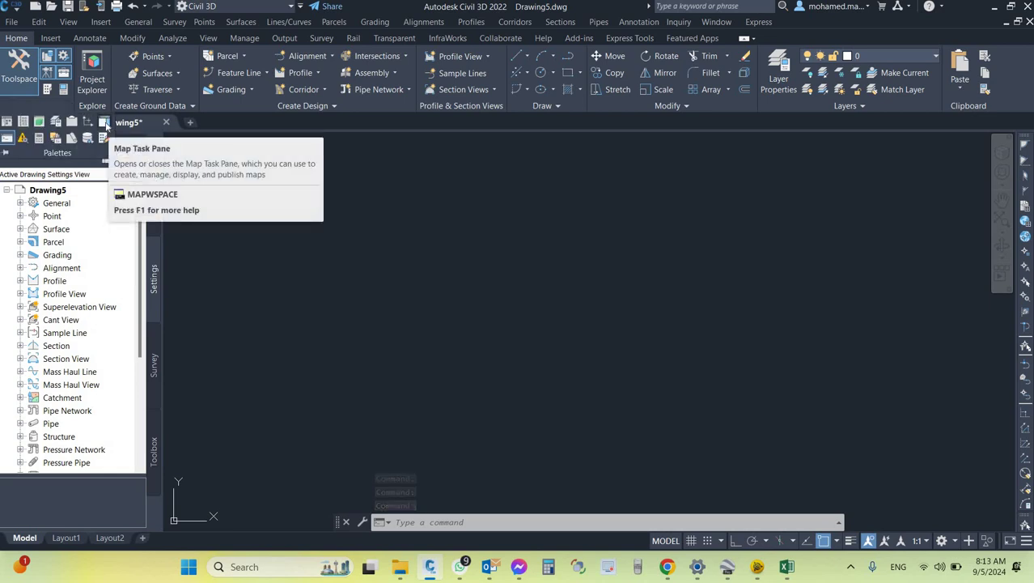
- Turn on the Map Task Pane in the new drawing
{"action": "left_click", "coordinate": [105, 124]}
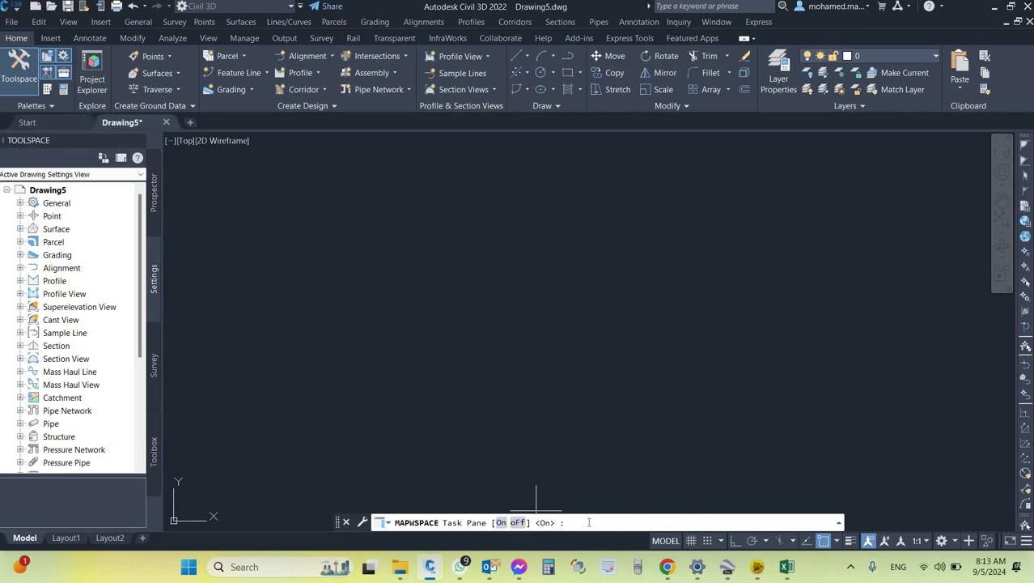
{"action": "key", "text": "Return"}
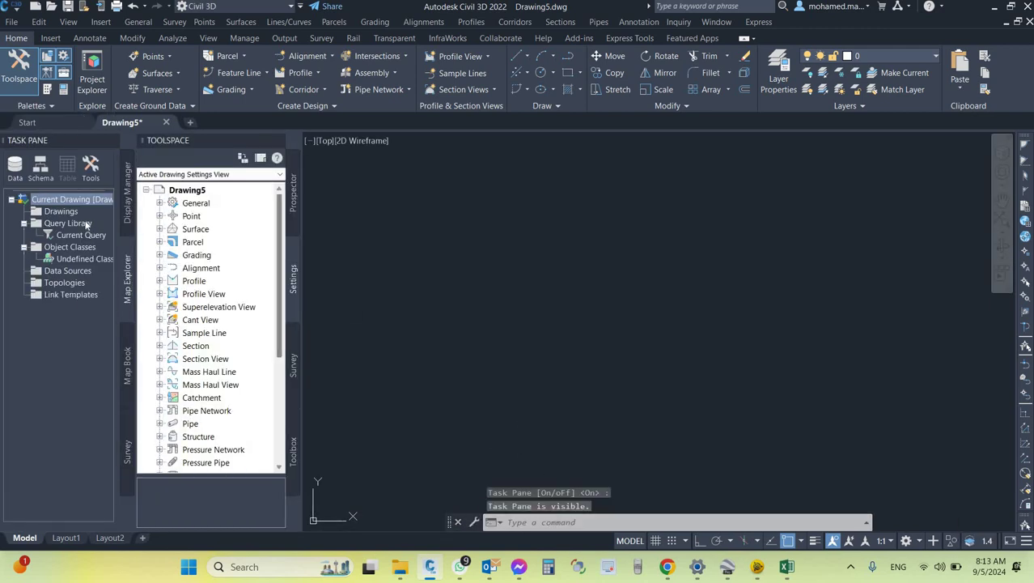
- Open the settings of the new drawing and set the zone category to UTM, WGS84 Datum
{"action": "left_click", "coordinate": [198, 196]}
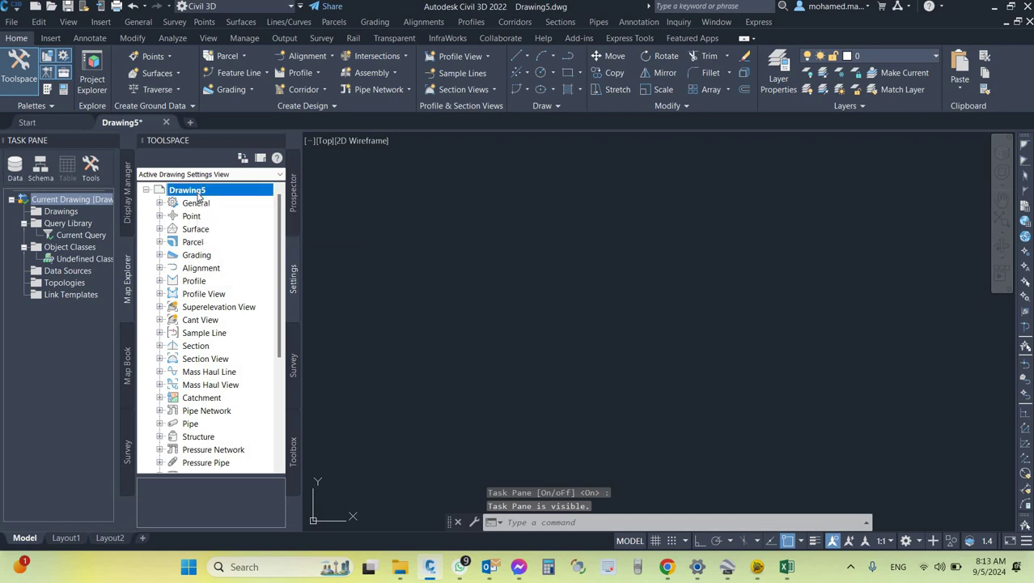
{"action": "right_click", "coordinate": [212, 193]}
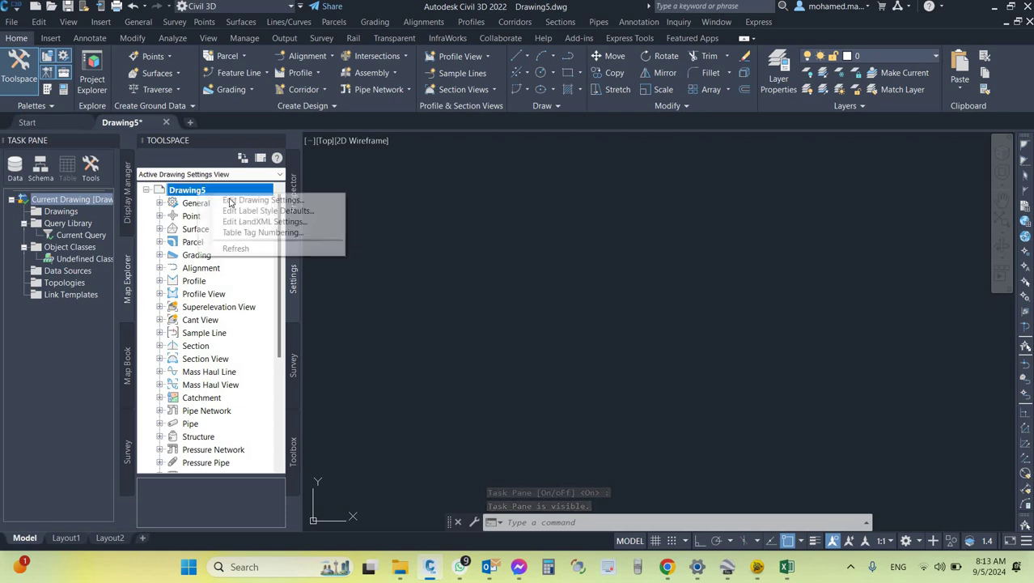
{"action": "left_click", "coordinate": [230, 201]}
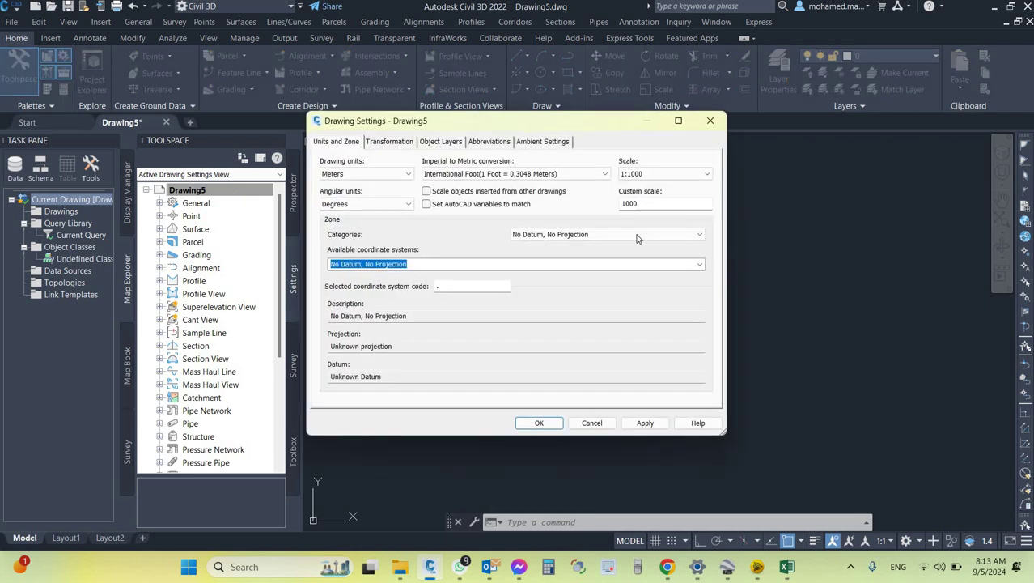
{"action": "left_click", "coordinate": [699, 236]}
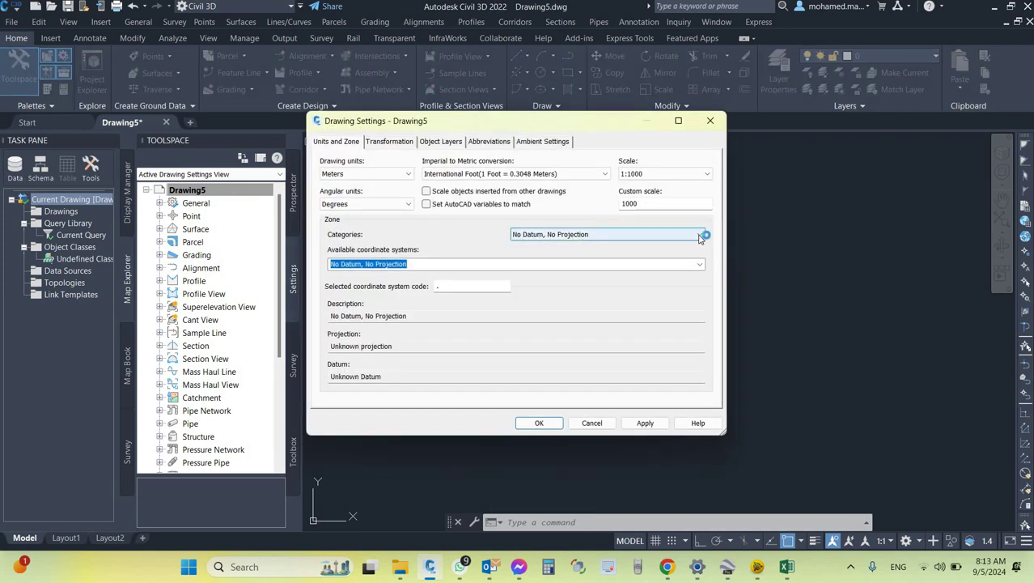
{"action": "scroll", "coordinate": [701, 481], "scroll_direction": "down", "scroll_amount": 10}
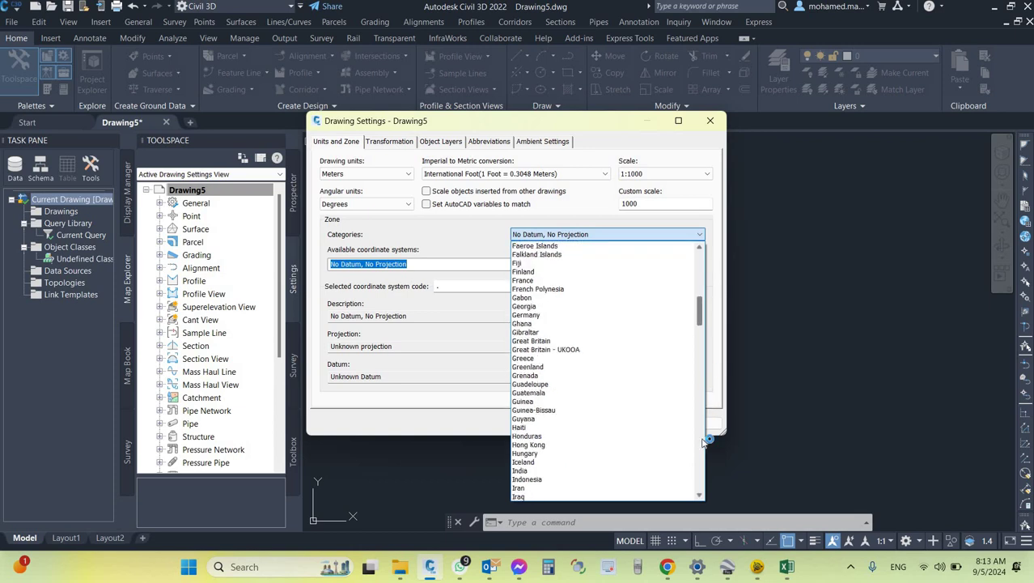
{"action": "scroll", "coordinate": [701, 480], "scroll_direction": "down", "scroll_amount": 15}
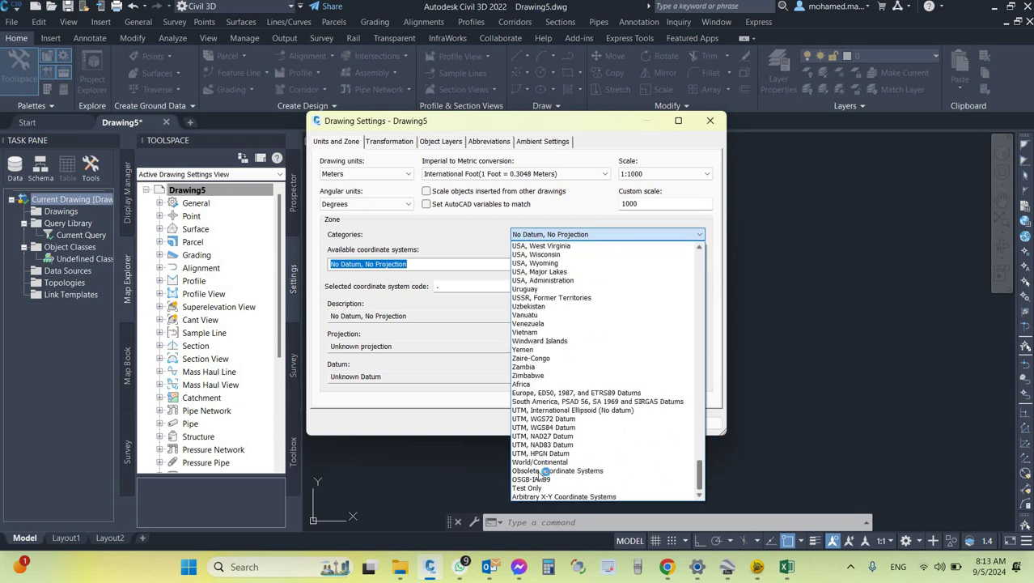
{"action": "left_click", "coordinate": [577, 428]}
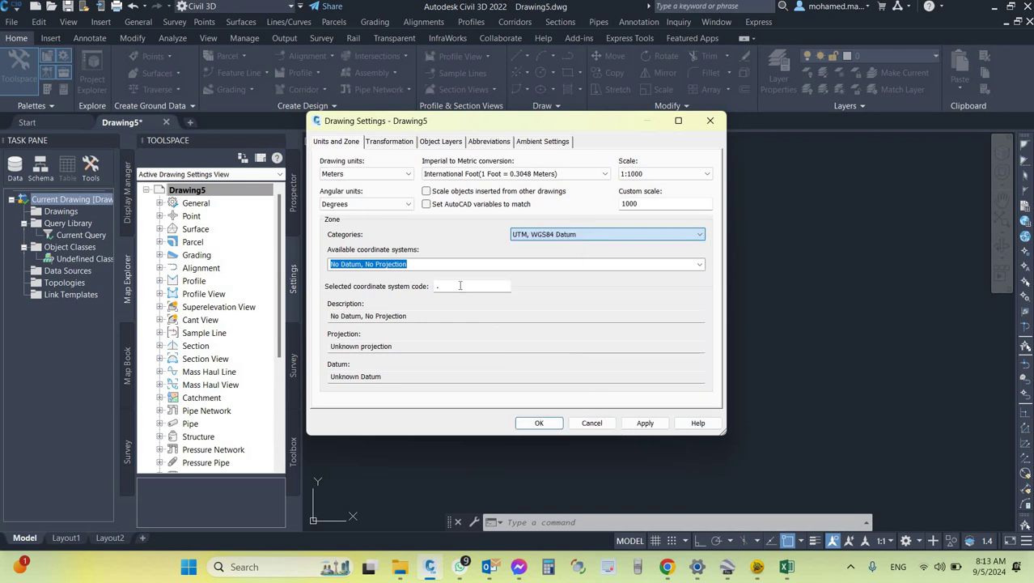
- Assign the UTM-WGS 1984 datum, Zone 37 North, Meter, Cent. Meridian 39d E coordinate system and accept the drawing settings
{"action": "left_click", "coordinate": [700, 266]}
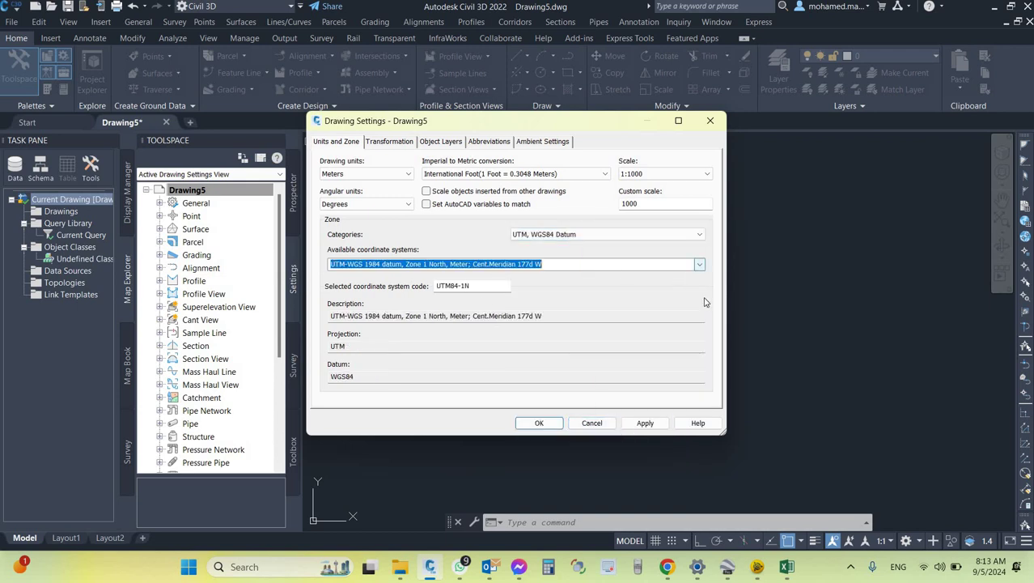
{"action": "scroll", "coordinate": [700, 372], "scroll_direction": "down", "scroll_amount": 12}
{"action": "scroll", "coordinate": [700, 380], "scroll_direction": "down", "scroll_amount": 4}
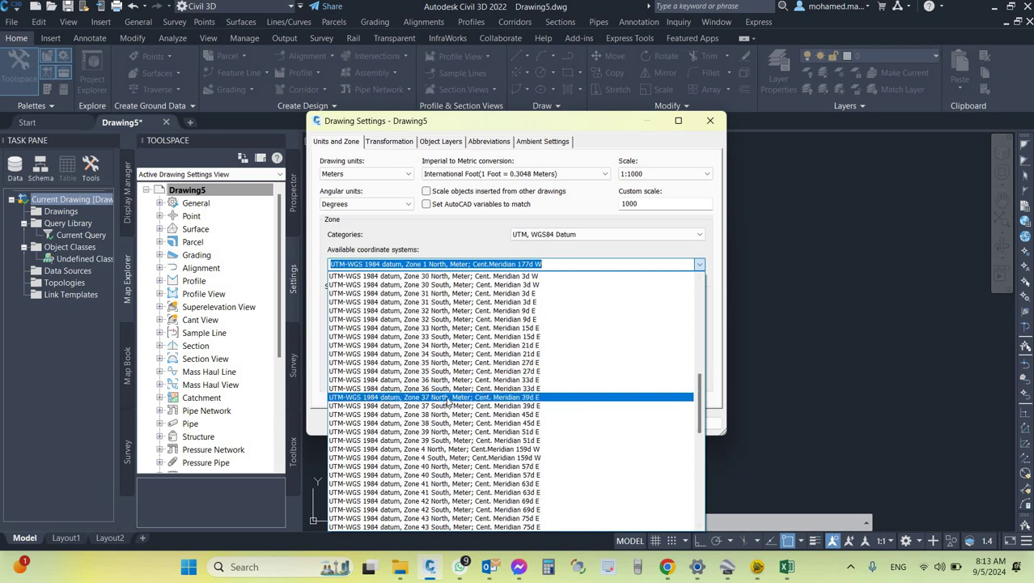
{"action": "left_click", "coordinate": [543, 399]}
{"action": "left_click", "coordinate": [544, 423]}
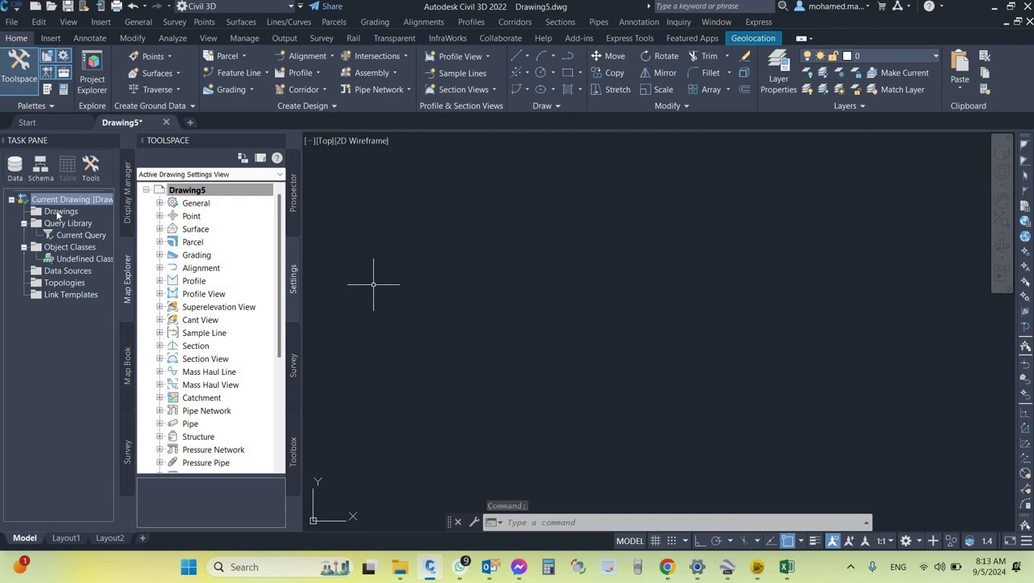
- Attach the "Road level AIN ALABD" drawing from C:\New folder to the current drawing
{"action": "left_click", "coordinate": [60, 211]}
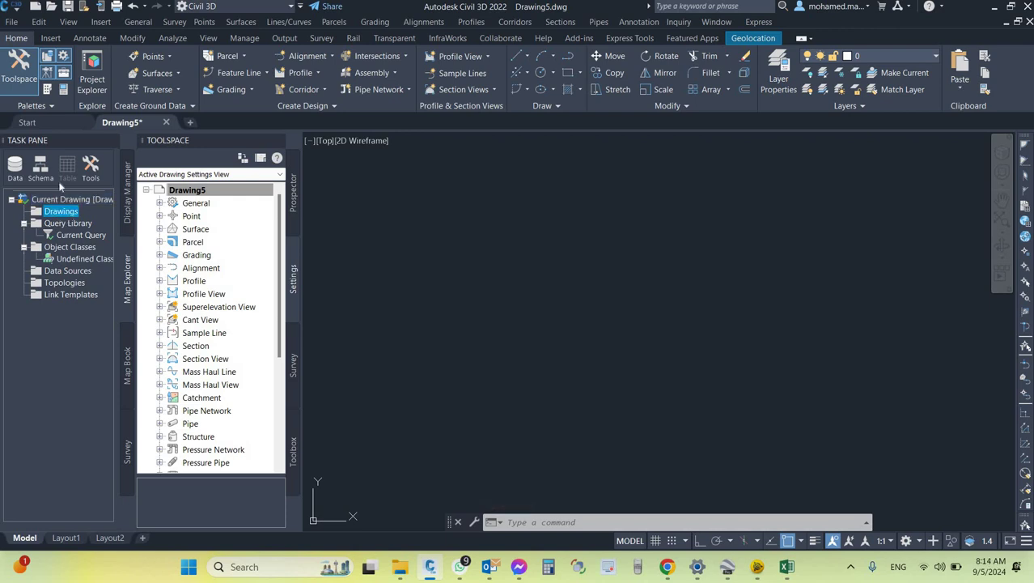
{"action": "left_click", "coordinate": [127, 207]}
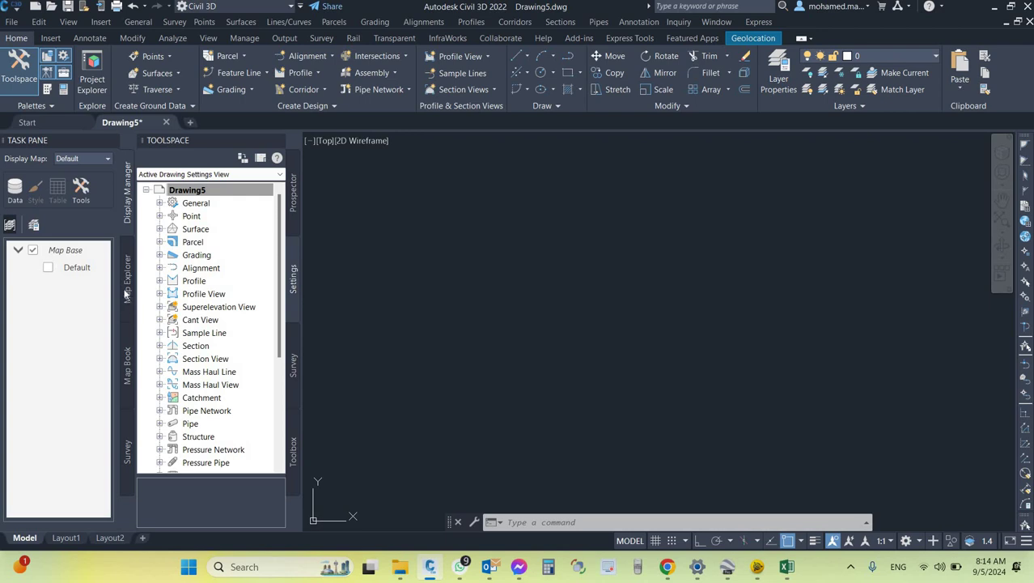
{"action": "left_click", "coordinate": [127, 293]}
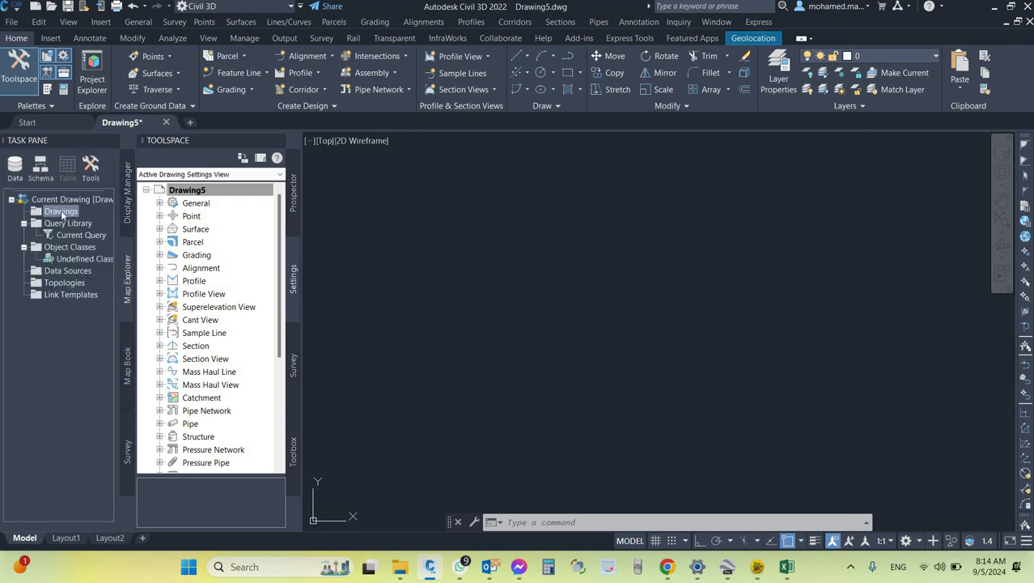
{"action": "right_click", "coordinate": [62, 215]}
{"action": "left_click", "coordinate": [97, 221]}
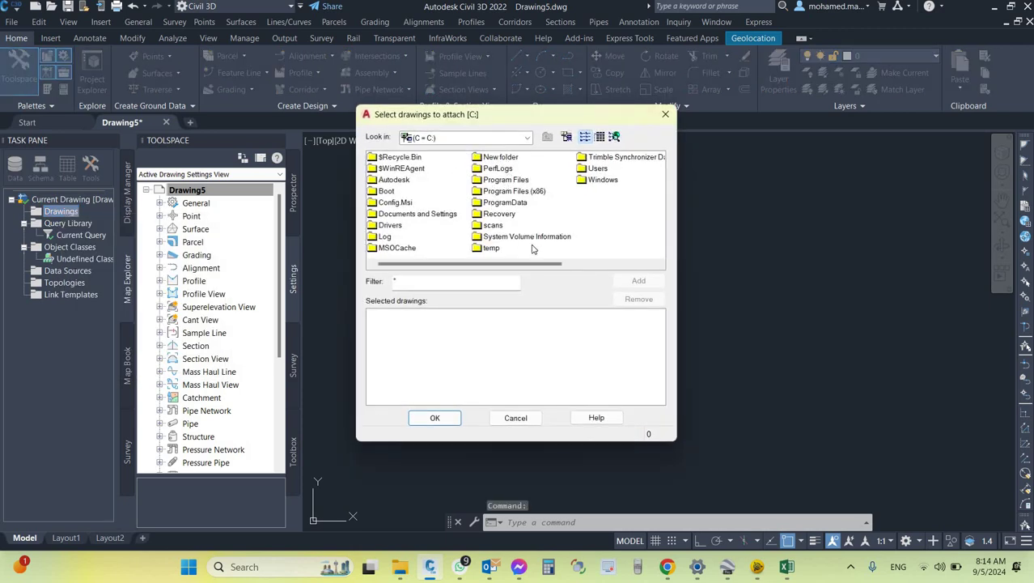
{"action": "left_click", "coordinate": [497, 159]}
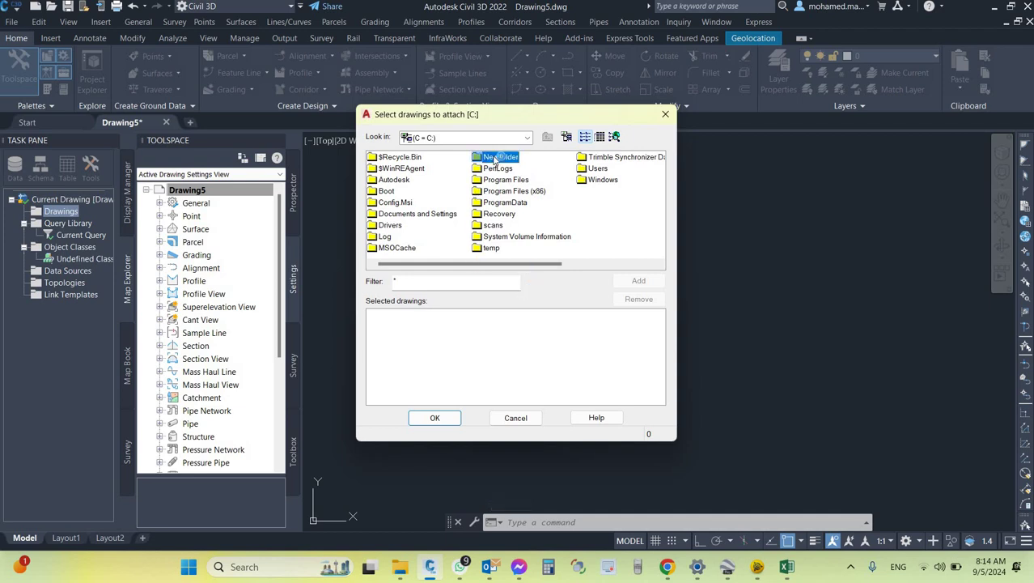
{"action": "double_click", "coordinate": [497, 159]}
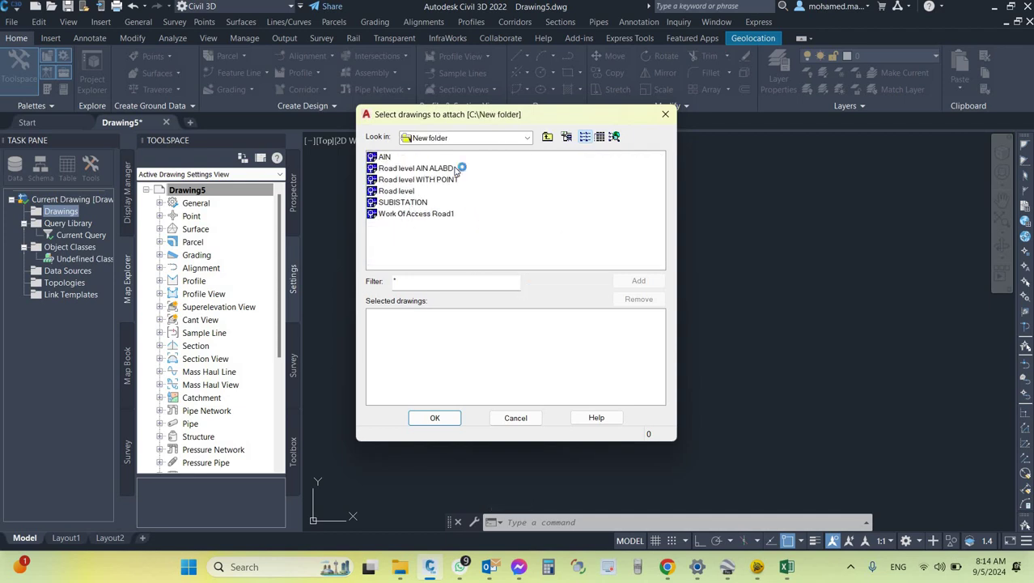
{"action": "key", "text": "Down"}
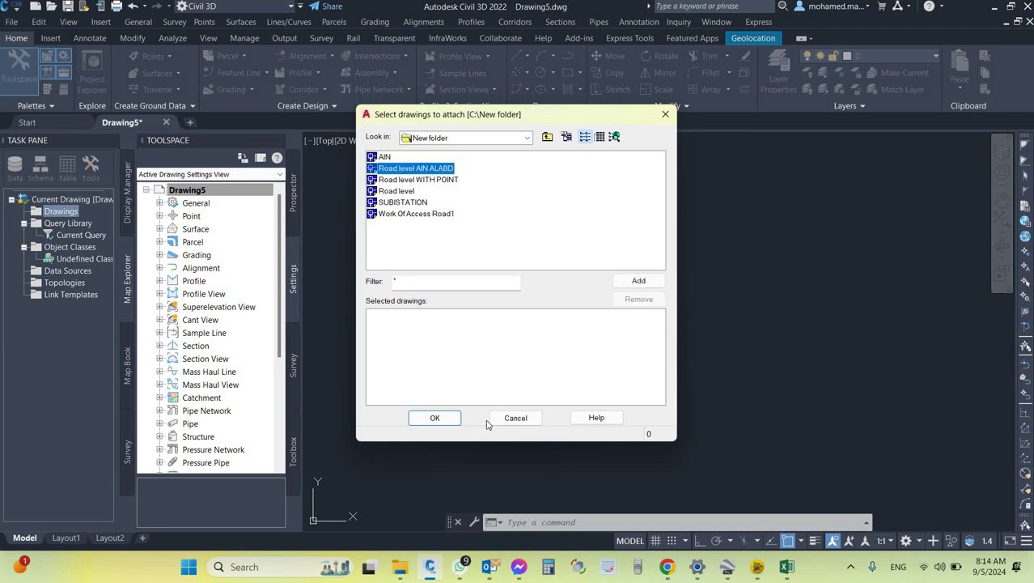
{"action": "left_click", "coordinate": [641, 281]}
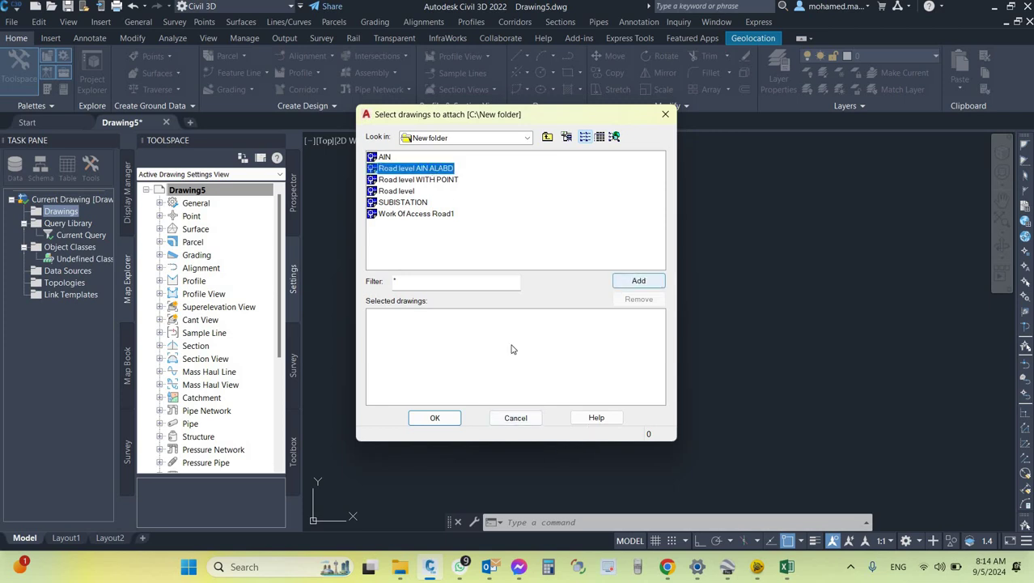
{"action": "left_click", "coordinate": [451, 419]}
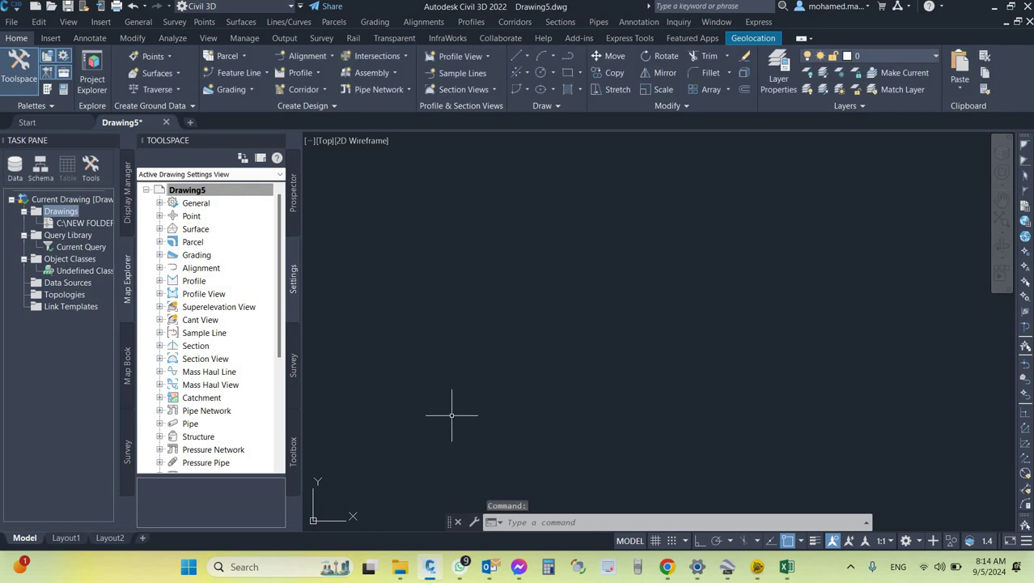
- Define the current query of the attached drawing with a location condition whose boundary type is All
{"action": "left_click", "coordinate": [80, 248]}
{"action": "right_click", "coordinate": [125, 258]}
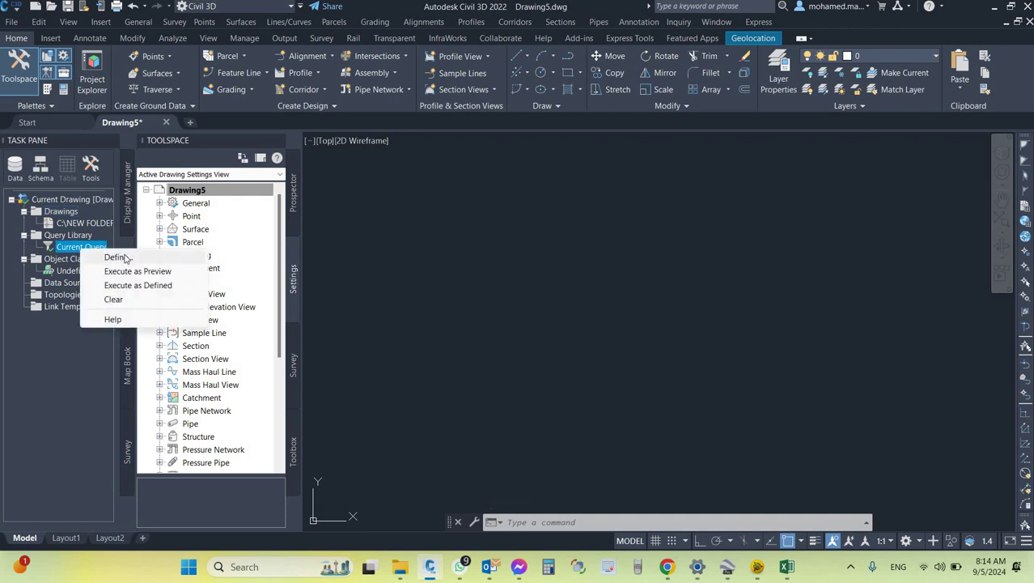
{"action": "left_click", "coordinate": [119, 256]}
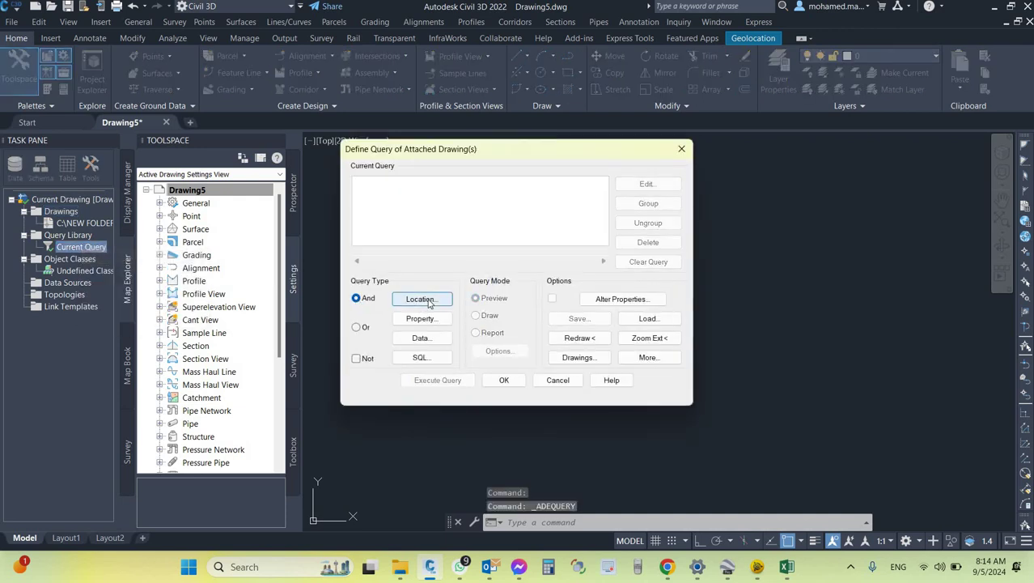
{"action": "left_click", "coordinate": [421, 300]}
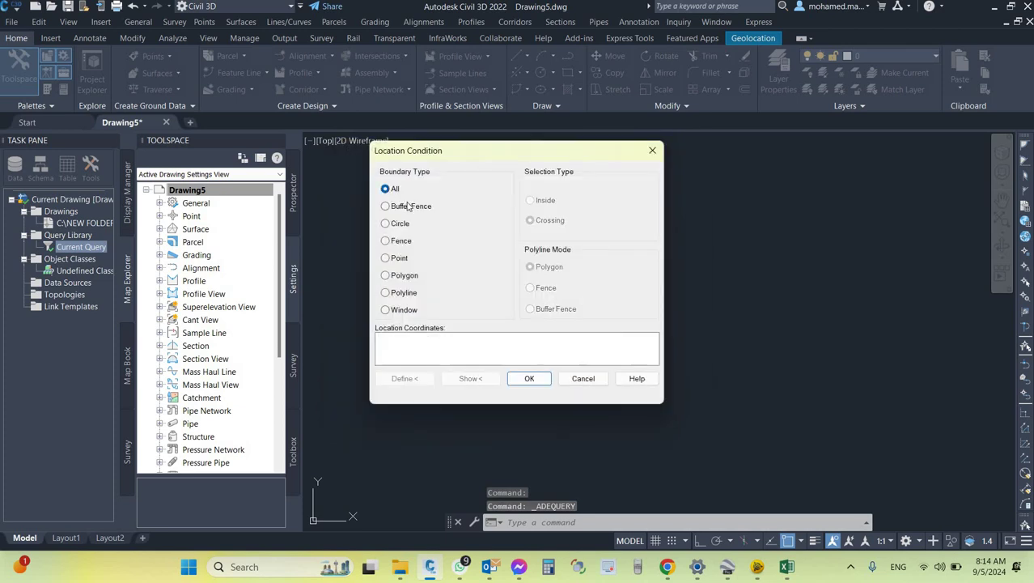
{"action": "left_click", "coordinate": [526, 379]}
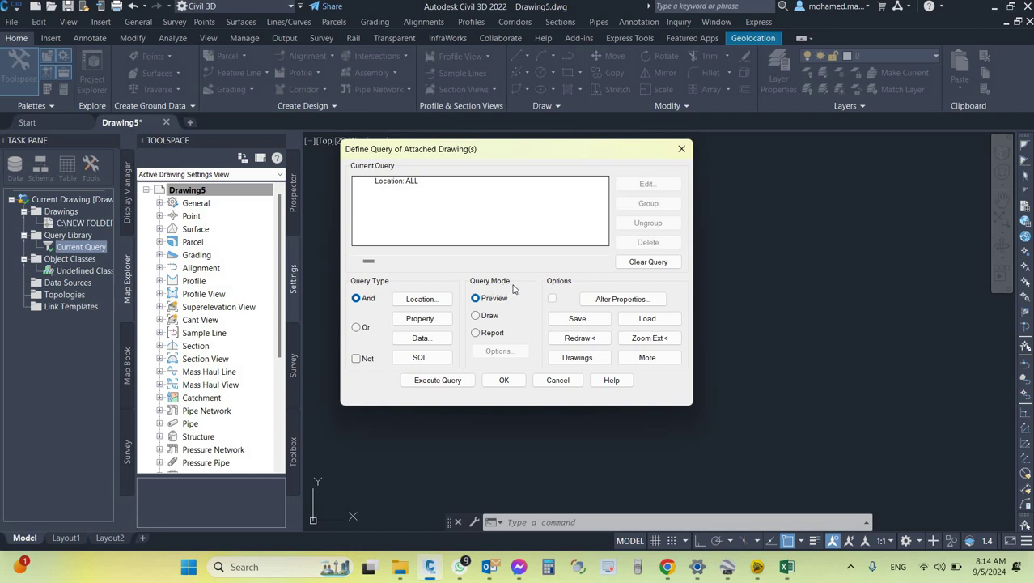
- Execute the query in Draw mode and dismiss the shape file request without choosing a file
{"action": "left_click", "coordinate": [477, 316]}
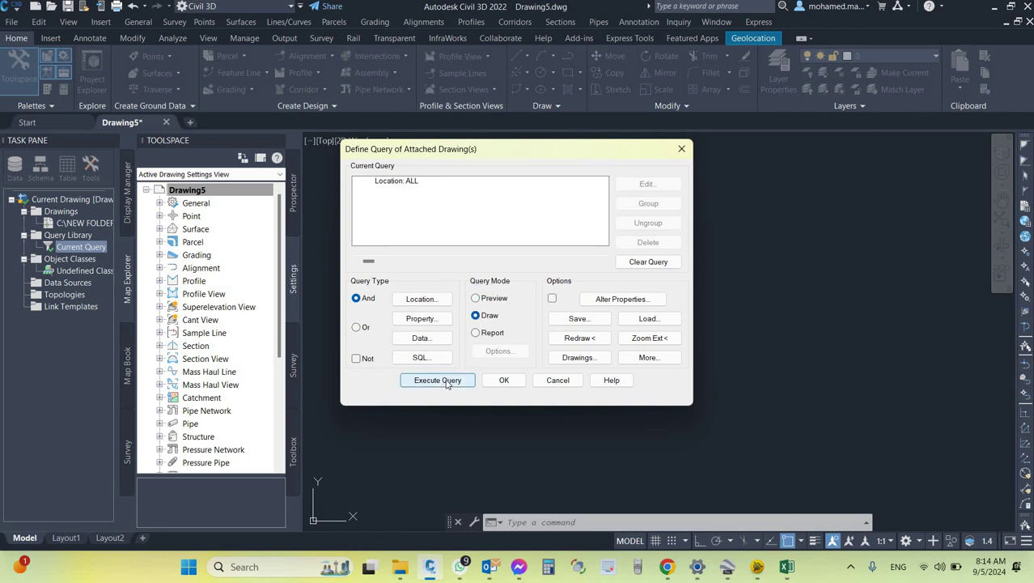
{"action": "left_click", "coordinate": [441, 380]}
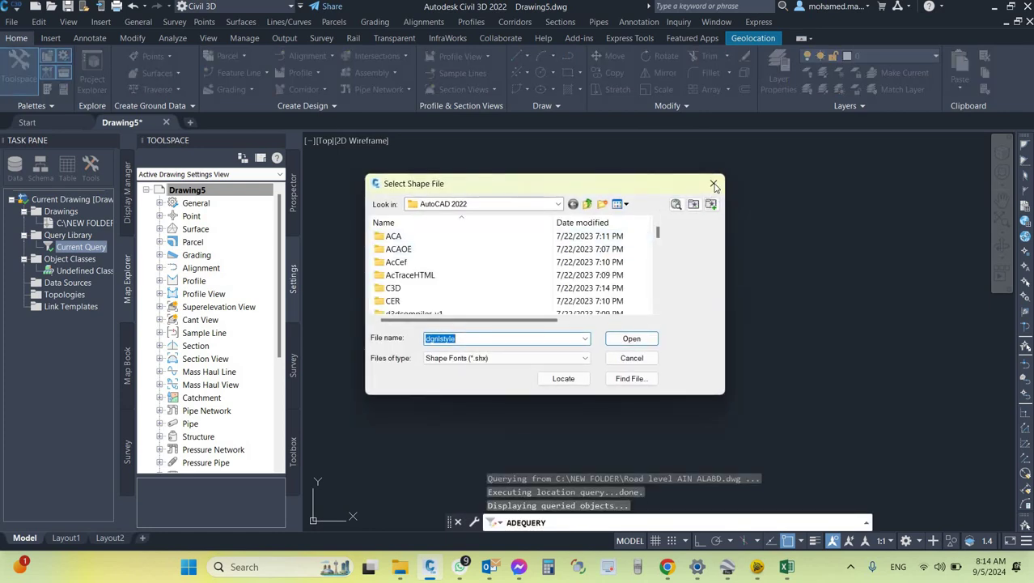
{"action": "left_click", "coordinate": [713, 185]}
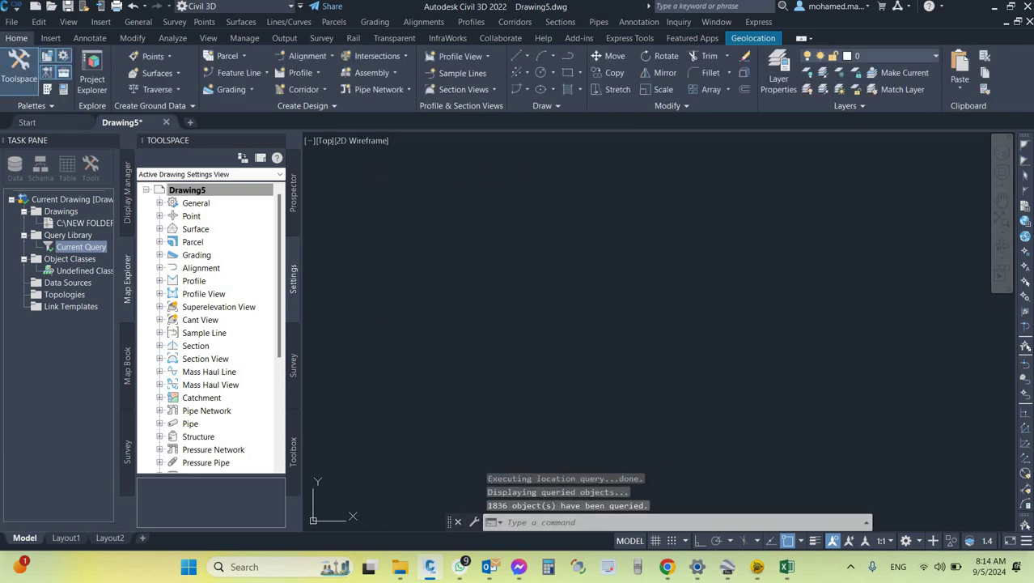
- Zoom to the drawing extents and examine the converted road alignment and the substation area at its upper end
{"action": "left_click", "coordinate": [1003, 221]}
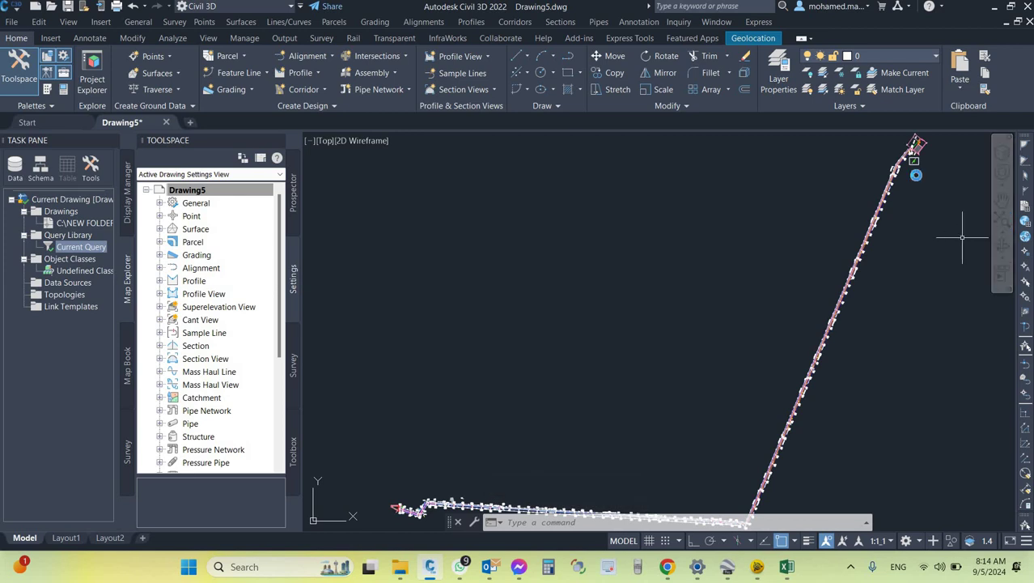
{"action": "middle_click_drag", "start_coordinate": [927, 185], "coordinate": [851, 241]}
{"action": "scroll", "coordinate": [848, 201], "scroll_direction": "up", "scroll_amount": 5}
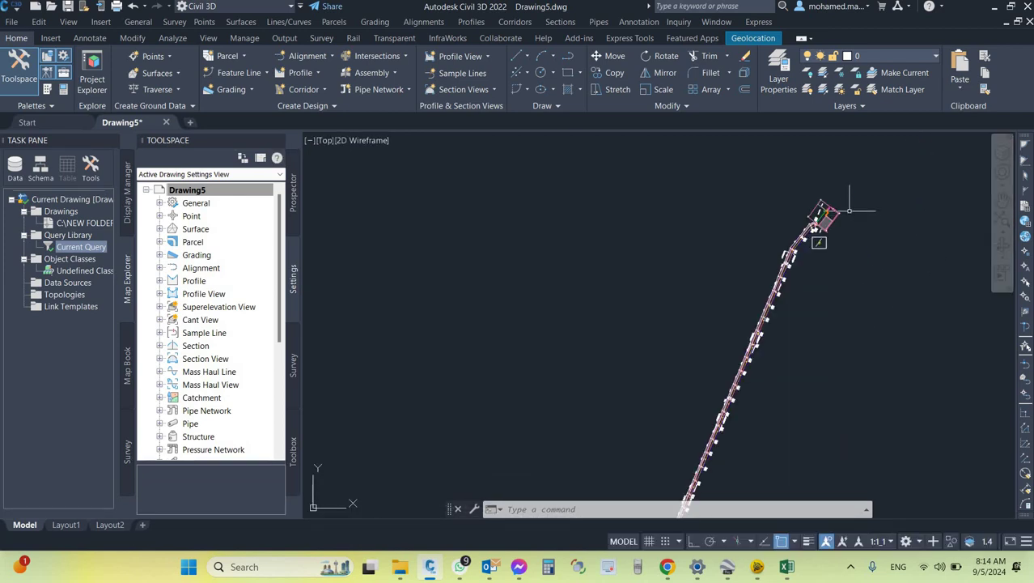
{"action": "scroll", "coordinate": [761, 243], "scroll_direction": "up", "scroll_amount": 4}
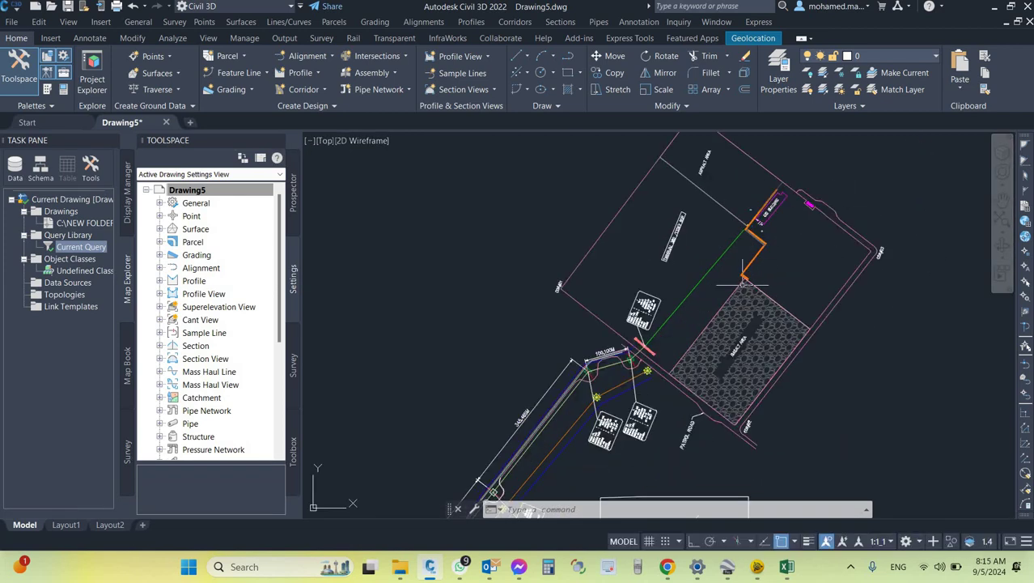
{"action": "scroll", "coordinate": [548, 300], "scroll_direction": "down", "scroll_amount": 8}
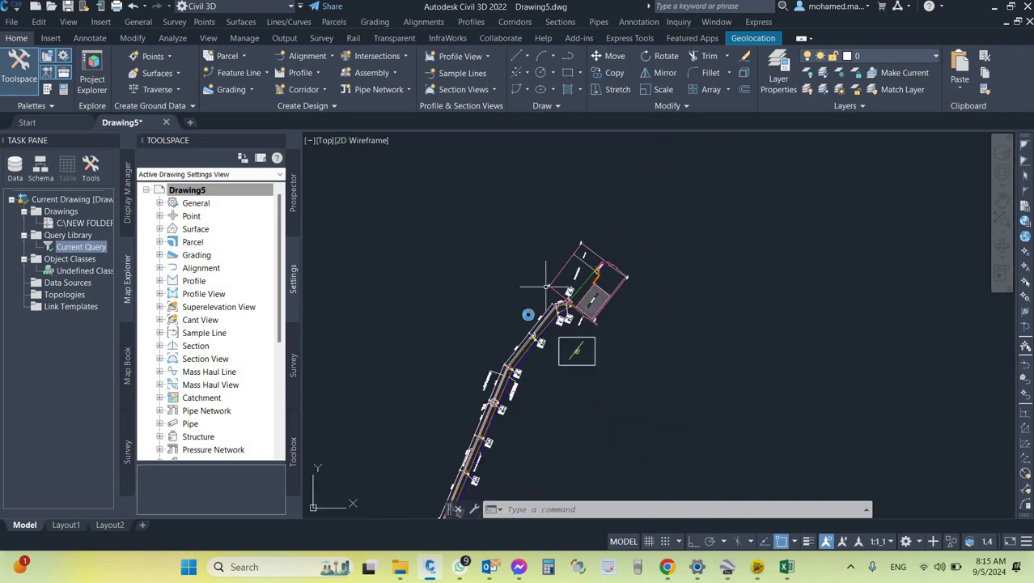
{"action": "scroll", "coordinate": [565, 326], "scroll_direction": "up", "scroll_amount": 6}
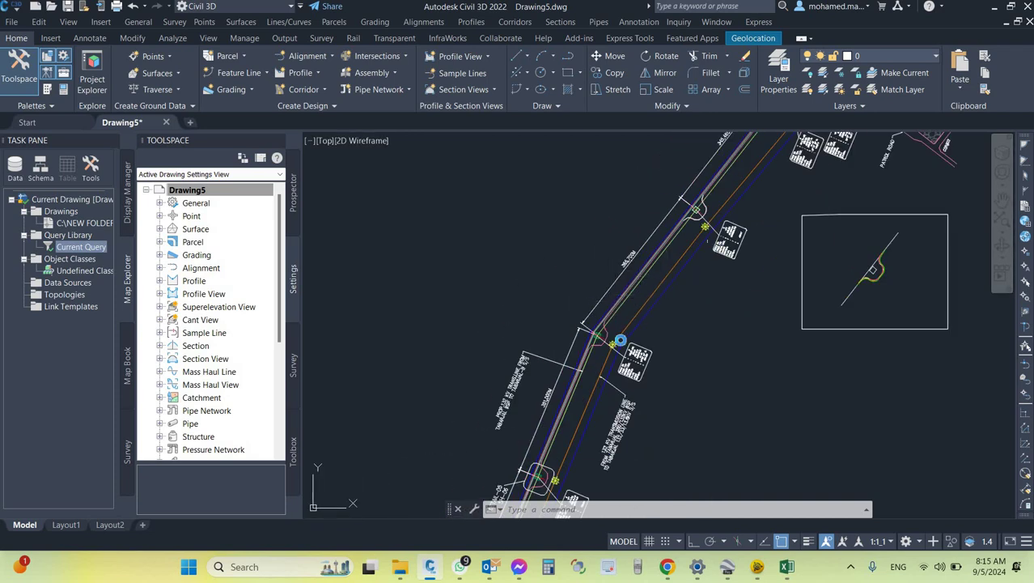
{"action": "mouse_move", "coordinate": [713, 231]}
{"action": "middle_mouse_down"}
{"action": "mouse_move", "coordinate": [715, 249]}
{"action": "mouse_move", "coordinate": [621, 340]}
{"action": "middle_mouse_up"}
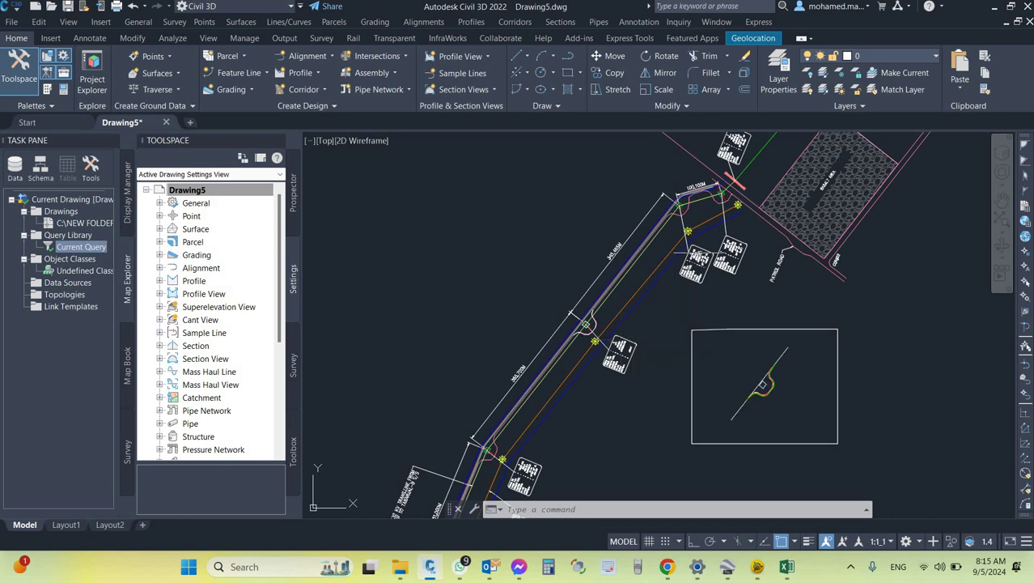
{"action": "scroll", "coordinate": [694, 230], "scroll_direction": "down", "scroll_amount": 5}
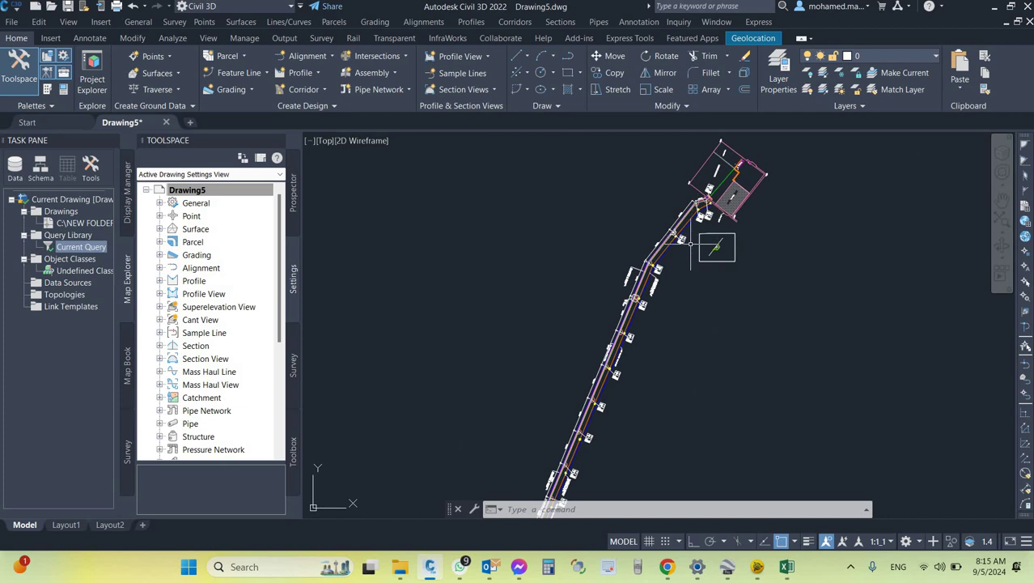